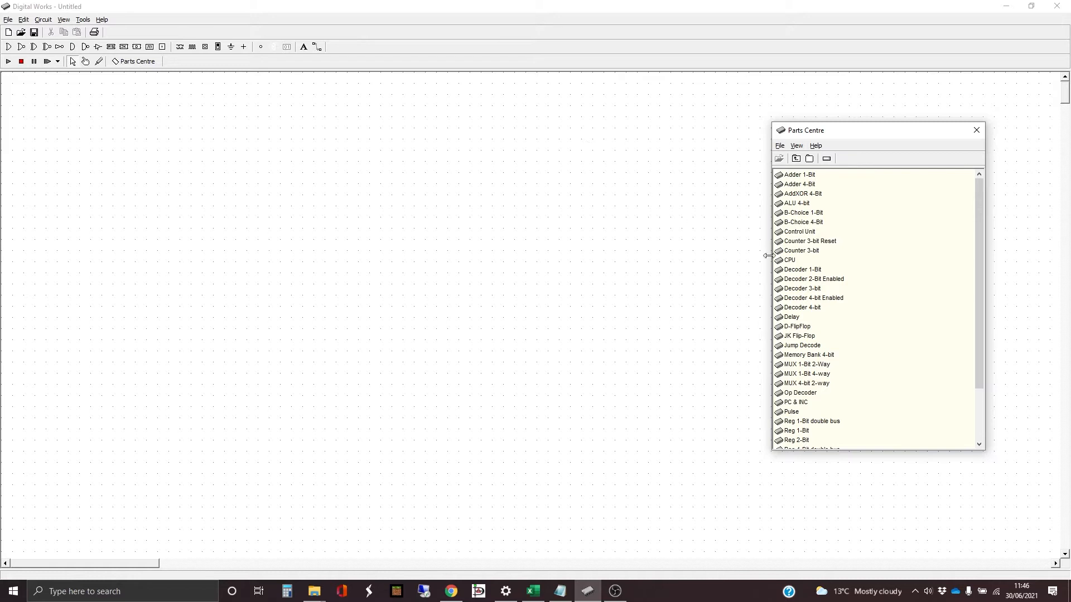
pyautogui.scroll(-2, 883, 274)
pyautogui.scroll(1, 882, 273)
pyautogui.scroll(1, 882, 274)
# - Place a square terminal and a round output far apart on one row and join them with a straight horizontal wire
pyautogui.click(163, 48)
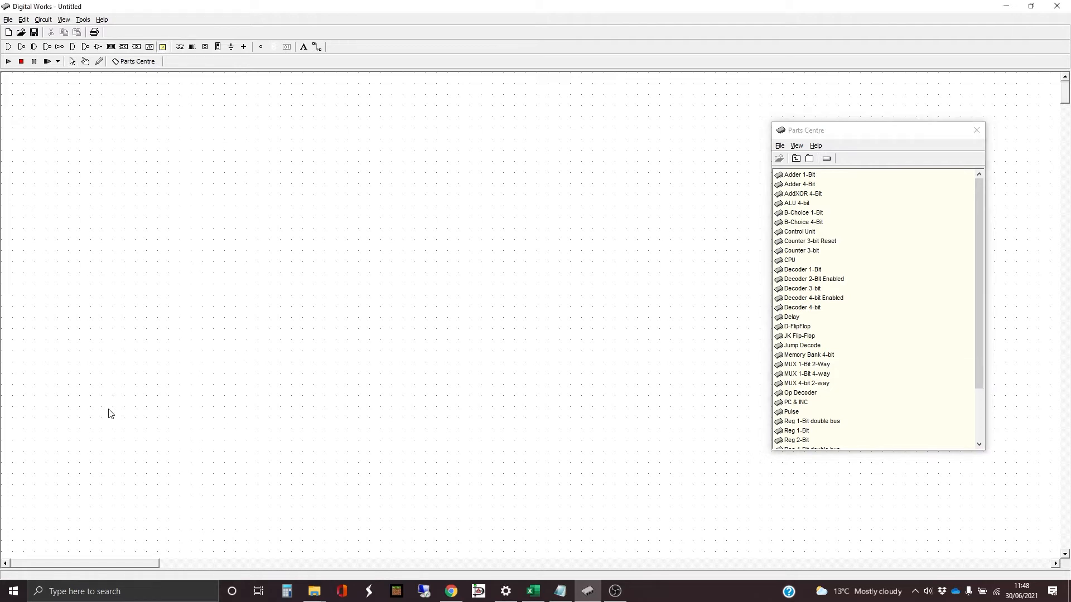
pyautogui.click(80, 388)
pyautogui.click(260, 48)
pyautogui.click(336, 385)
pyautogui.click(316, 49)
pyautogui.moveTo(79, 384); pyautogui.dragTo(337, 384)
# - Copy the wired terminal and output, and place the duplicate directly beneath as a second aligned row
pyautogui.click(73, 62)
pyautogui.moveTo(37, 328); pyautogui.dragTo(376, 438)
pyautogui.hotkey('ctrl', 'c')
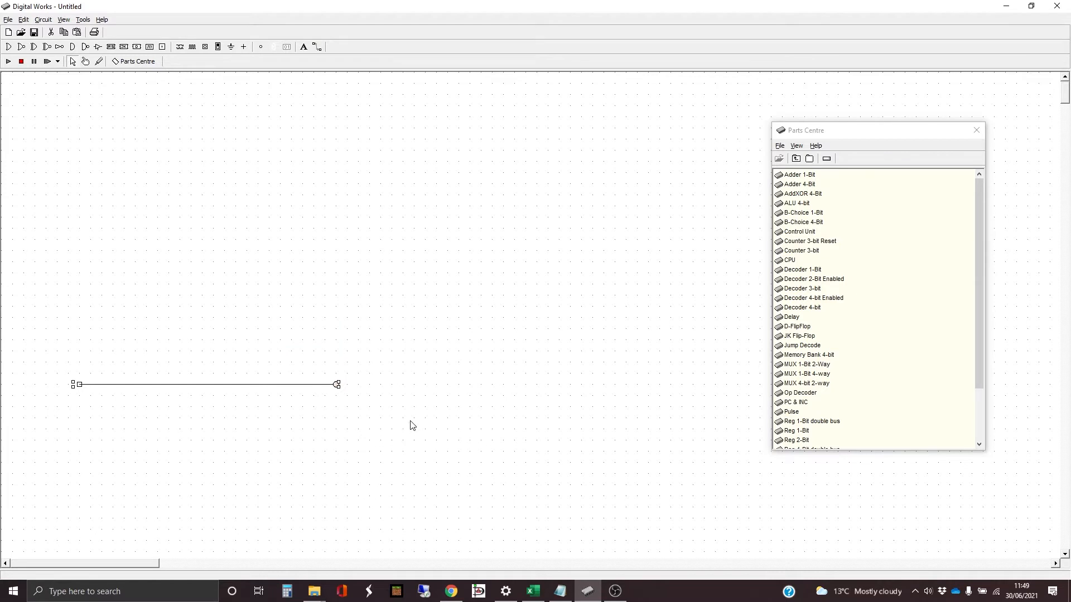
pyautogui.hotkey('ctrl', 'v')
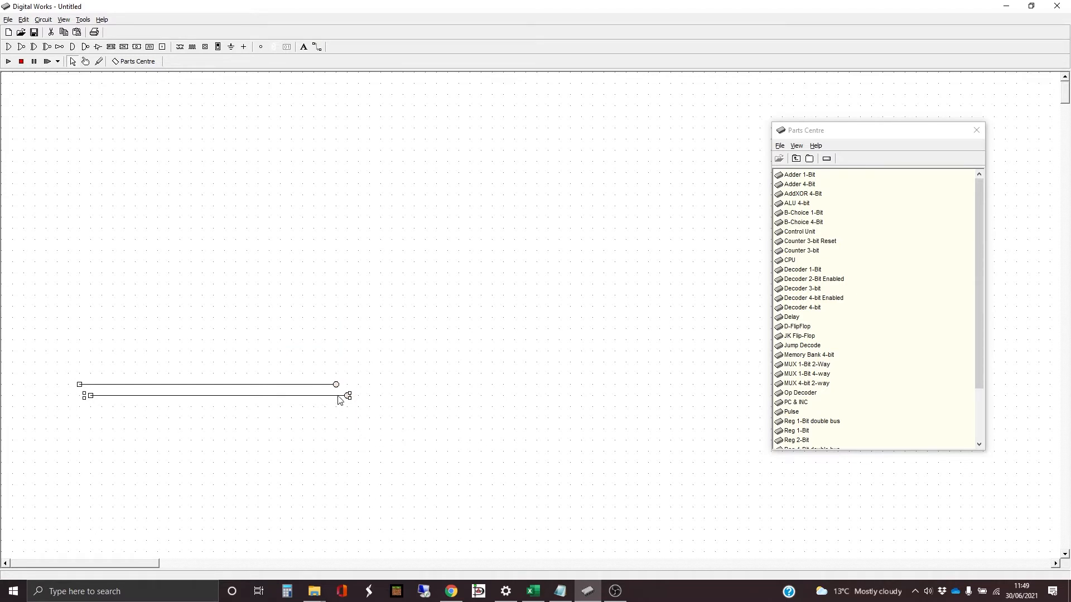
pyautogui.moveTo(340, 400); pyautogui.dragTo(330, 400)
# - Copy both wired rows and paste the pair repeatedly underneath, building an aligned, evenly spaced stack of eight rows
pyautogui.moveTo(51, 343); pyautogui.dragTo(371, 451)
pyautogui.hotkey('ctrl', 'v')
pyautogui.moveTo(349, 410); pyautogui.dragTo(337, 420)
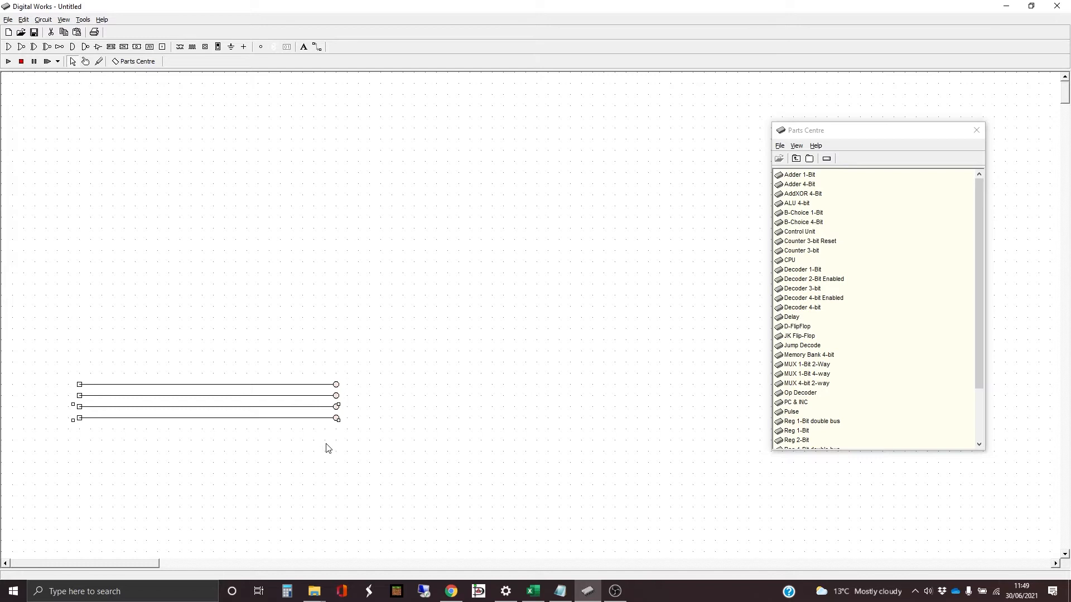
pyautogui.hotkey('ctrl', 'v')
pyautogui.moveTo(349, 411); pyautogui.dragTo(328, 433)
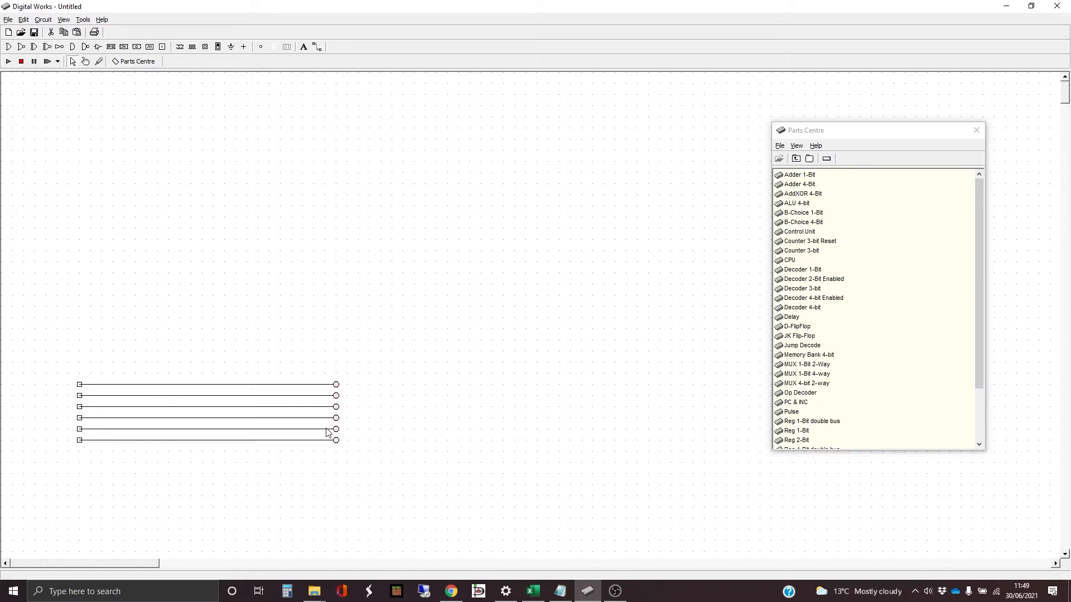
pyautogui.click(365, 435)
pyautogui.hotkey('ctrl', 'v')
pyautogui.moveTo(365, 417); pyautogui.dragTo(331, 452)
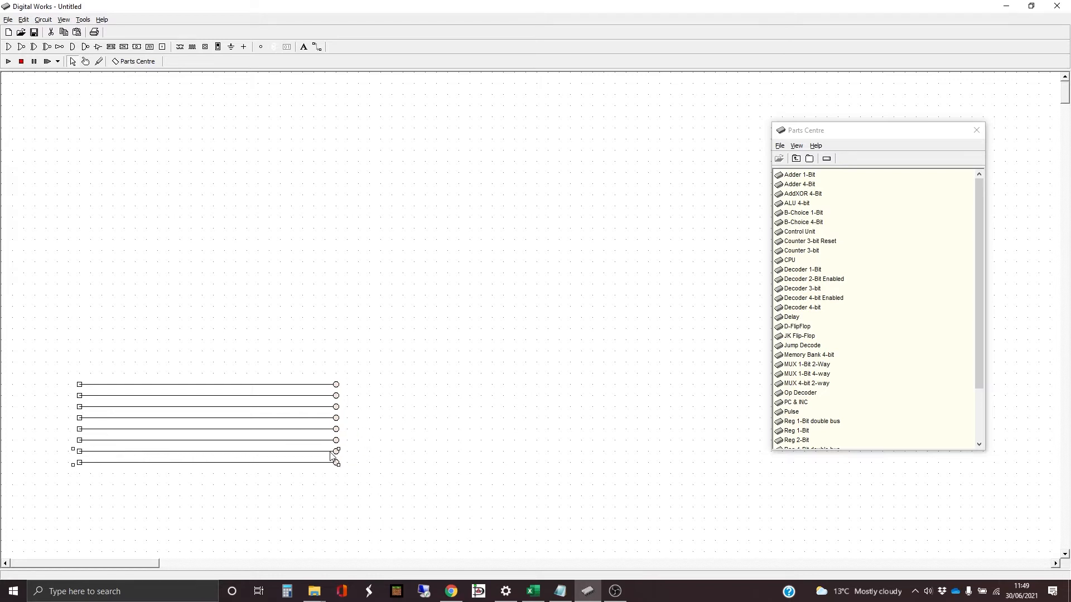
# - Paste another pair of rows below the stack and delete the lowest one, leaving nine rows
pyautogui.hotkey('ctrl', 'v')
pyautogui.moveTo(372, 432); pyautogui.dragTo(53, 480)
pyautogui.click(355, 485)
pyautogui.press('Delete')
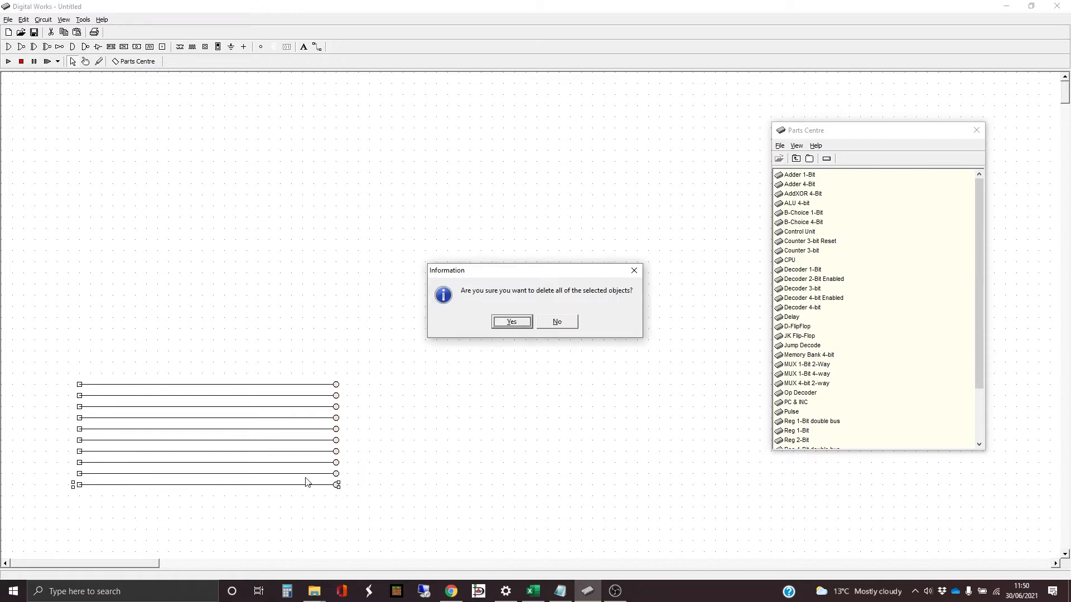
pyautogui.click(512, 324)
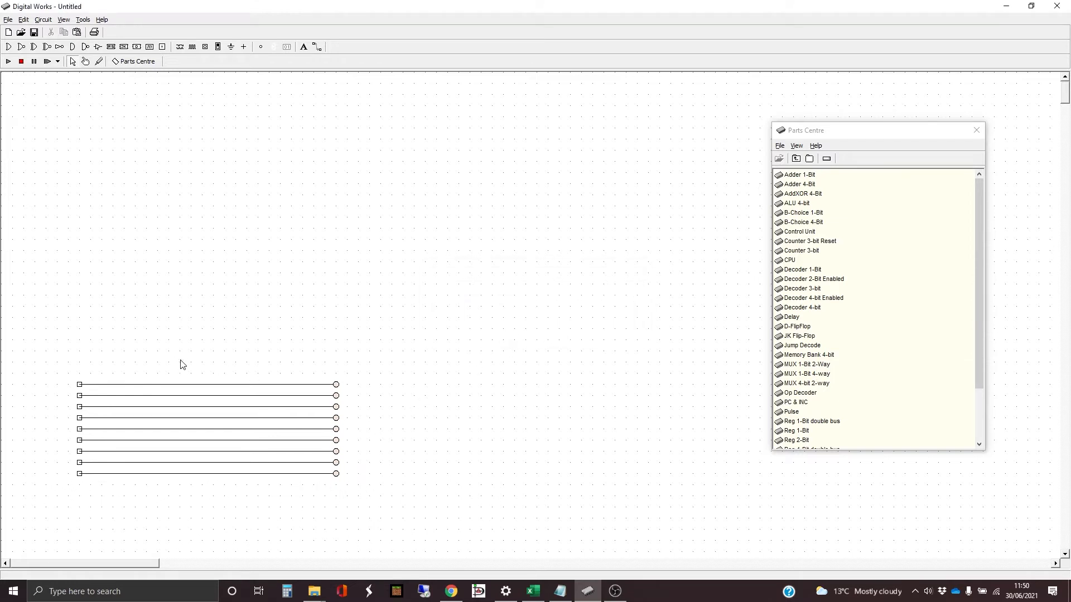
# - Duplicate the whole nine-row block and place the copy beside the original, level with it
pyautogui.moveTo(52, 352); pyautogui.dragTo(373, 502)
pyautogui.hotkey('ctrl', 'c')
pyautogui.hotkey('ctrl', 'v')
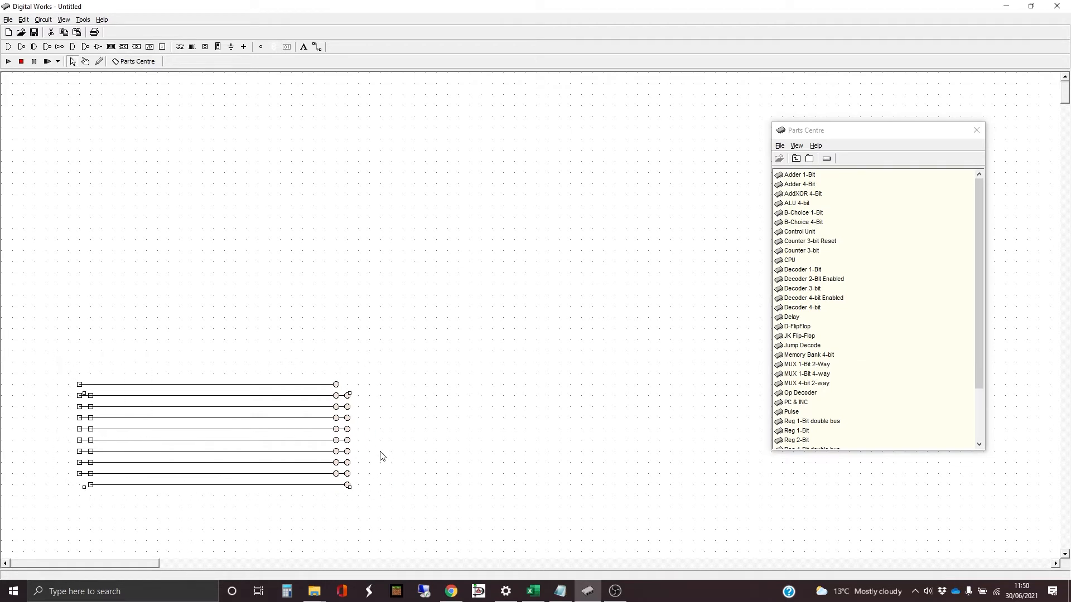
pyautogui.moveTo(348, 397); pyautogui.dragTo(661, 386)
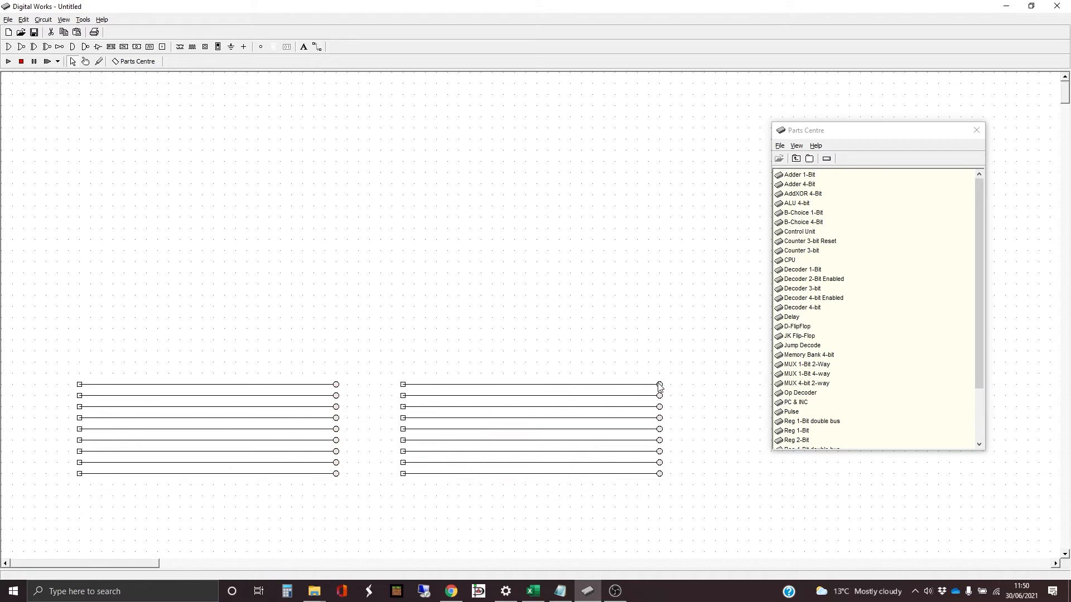
pyautogui.moveTo(660, 386); pyautogui.dragTo(648, 383)
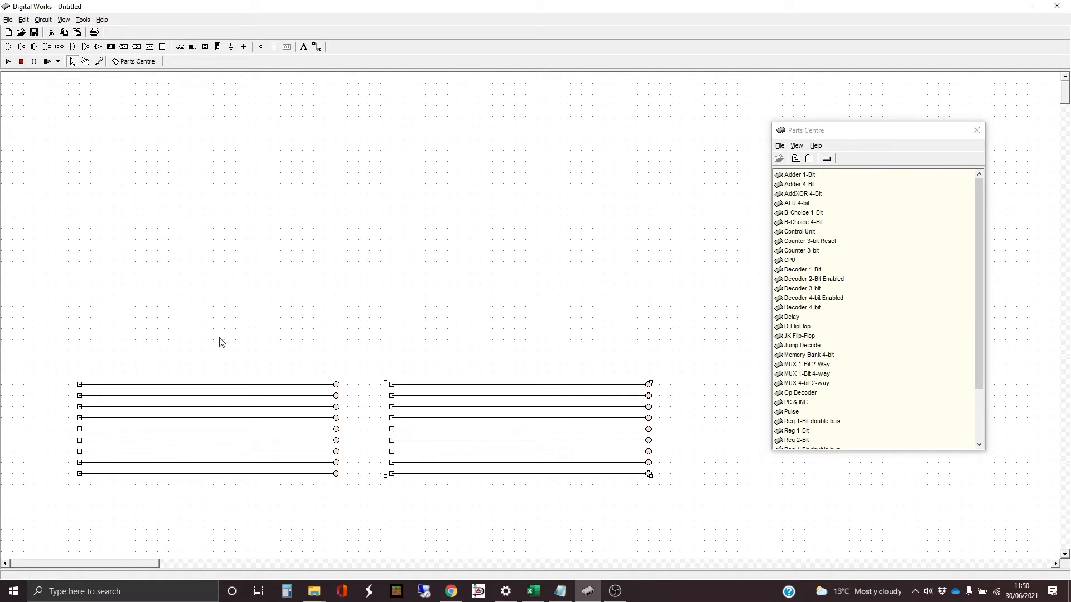
# - Add a 9-point text label "MAR" beside the first terminal of the original block and nudge it closer to the terminal
pyautogui.click(304, 47)
pyautogui.click(59, 388)
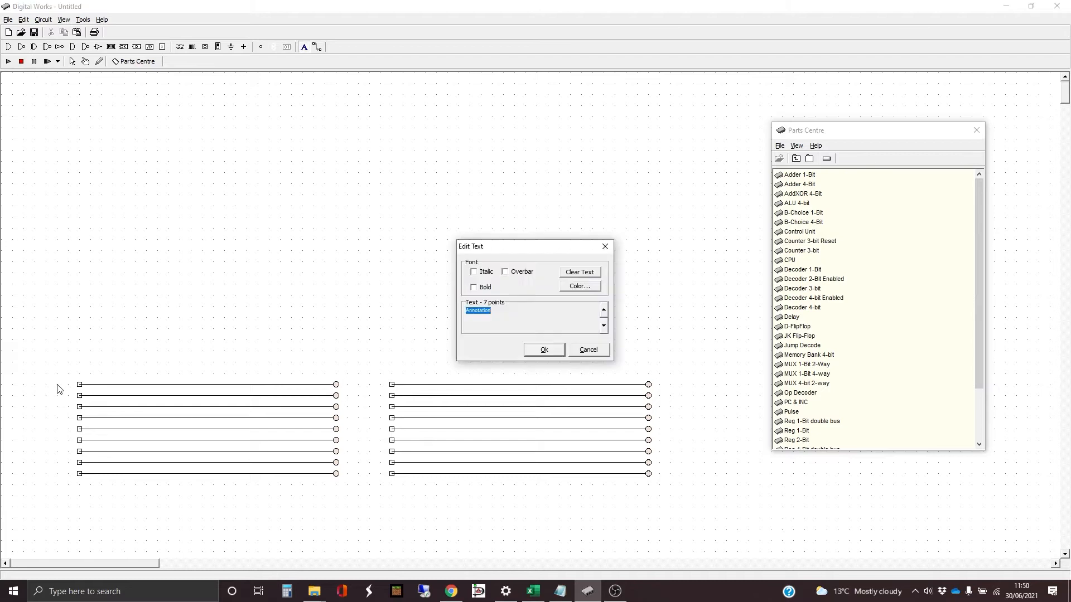
pyautogui.click(604, 309)
pyautogui.click(604, 309)
pyautogui.click(508, 316)
pyautogui.doubleClick(479, 315)
pyautogui.write('M')
pyautogui.press('Return')
pyautogui.press('Right')
pyautogui.press('Right')
pyautogui.press('Right')
pyautogui.press('Right')
pyautogui.press('Right')
pyautogui.press('Right')
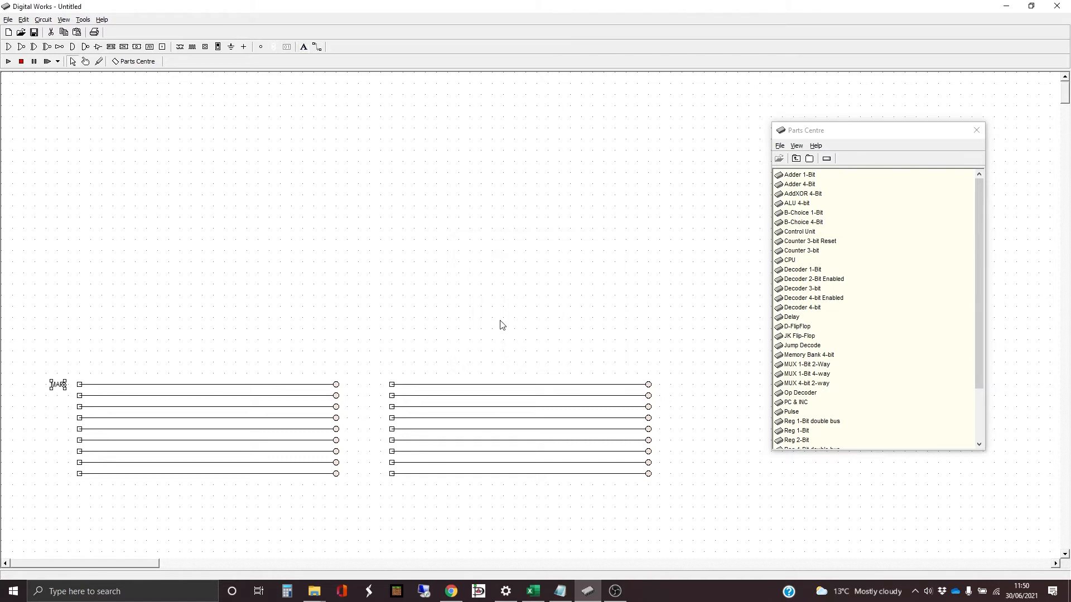
pyautogui.press('Right')
pyautogui.click(63, 400)
# - Label the second and third rows of the original block "MDRO" and "MDRD"
pyautogui.click(304, 47)
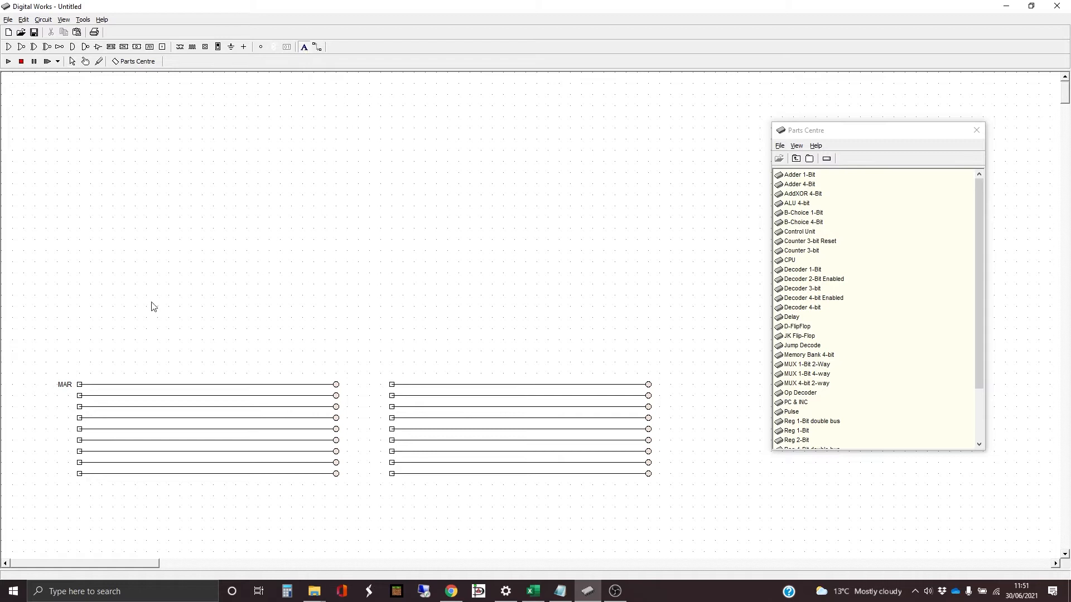
pyautogui.click(61, 398)
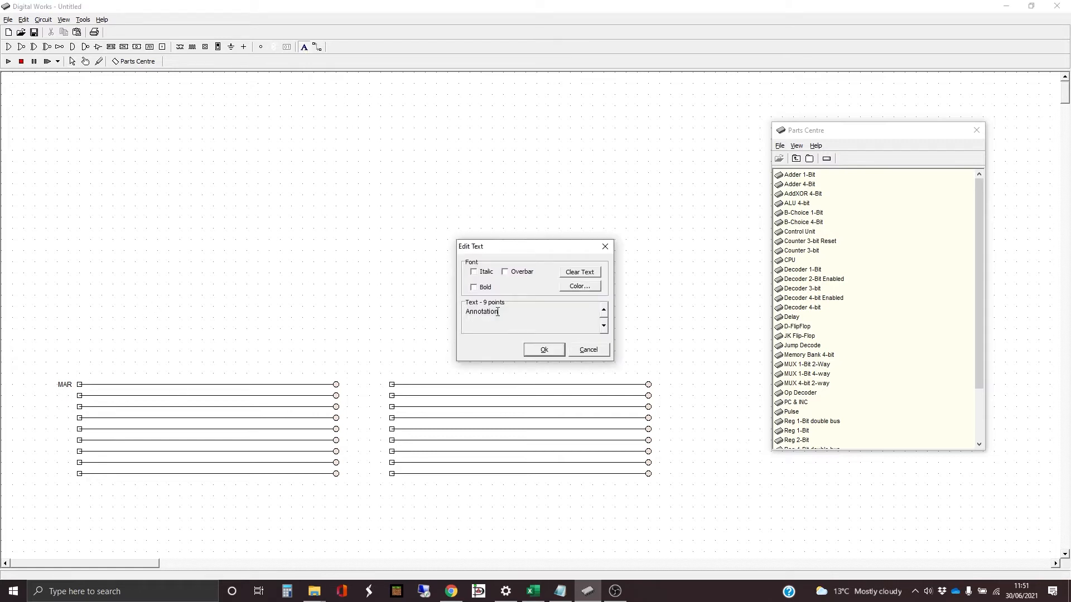
pyautogui.moveTo(498, 312); pyautogui.dragTo(463, 314)
pyautogui.write('MDRO')
pyautogui.click(543, 350)
pyautogui.click(63, 410)
pyautogui.press('Tab')
pyautogui.write('M')
pyautogui.press('Return')
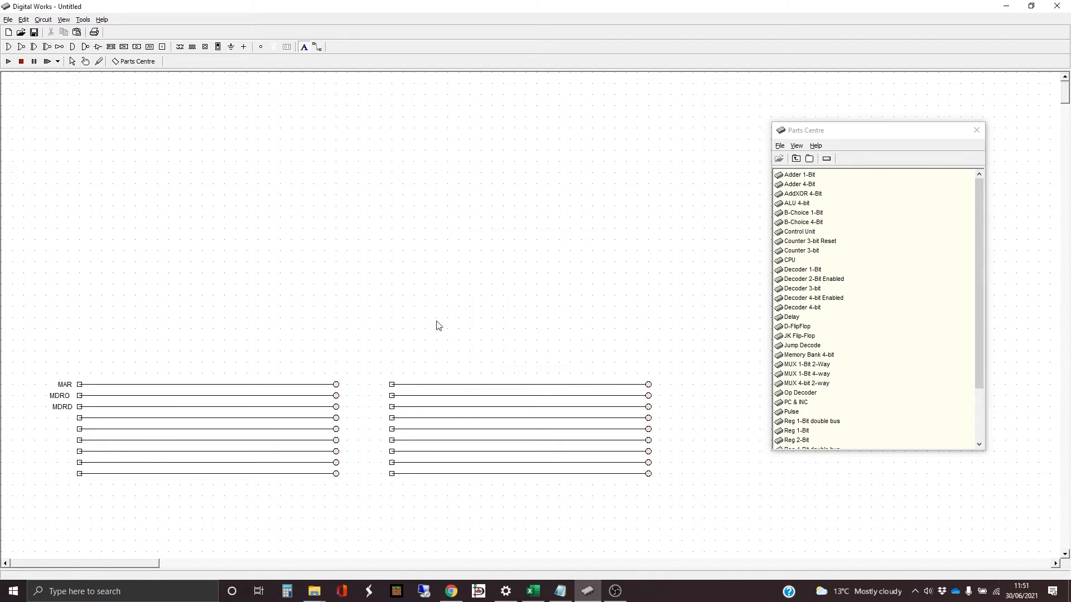
# - Label the fourth and fifth rows of the original block "OP" and "DATA"
pyautogui.doubleClick(62, 424)
pyautogui.moveTo(512, 315); pyautogui.dragTo(445, 318)
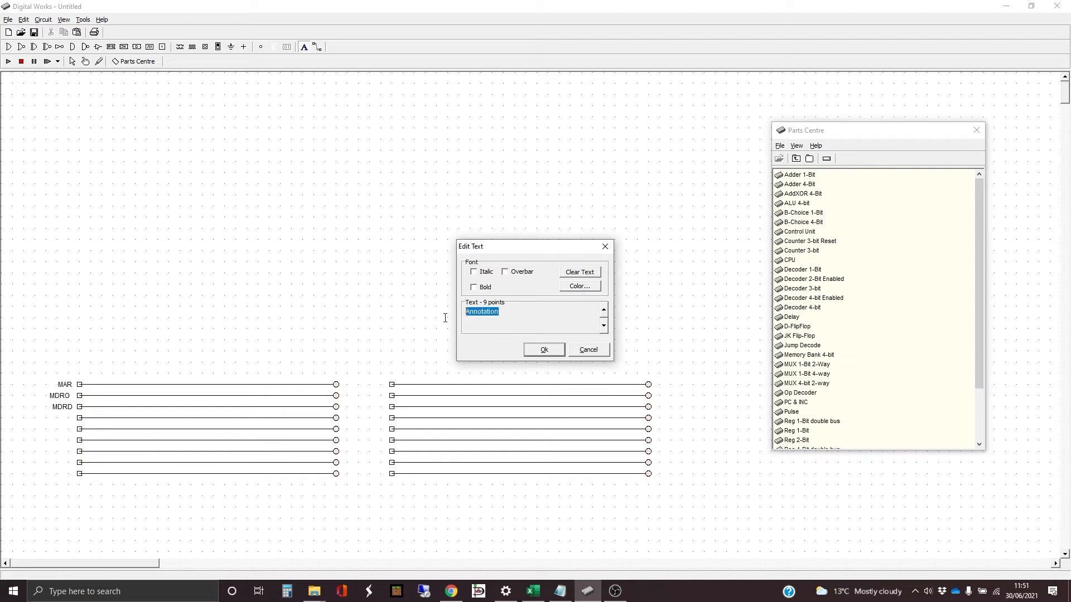
pyautogui.write('OP')
pyautogui.press('Return')
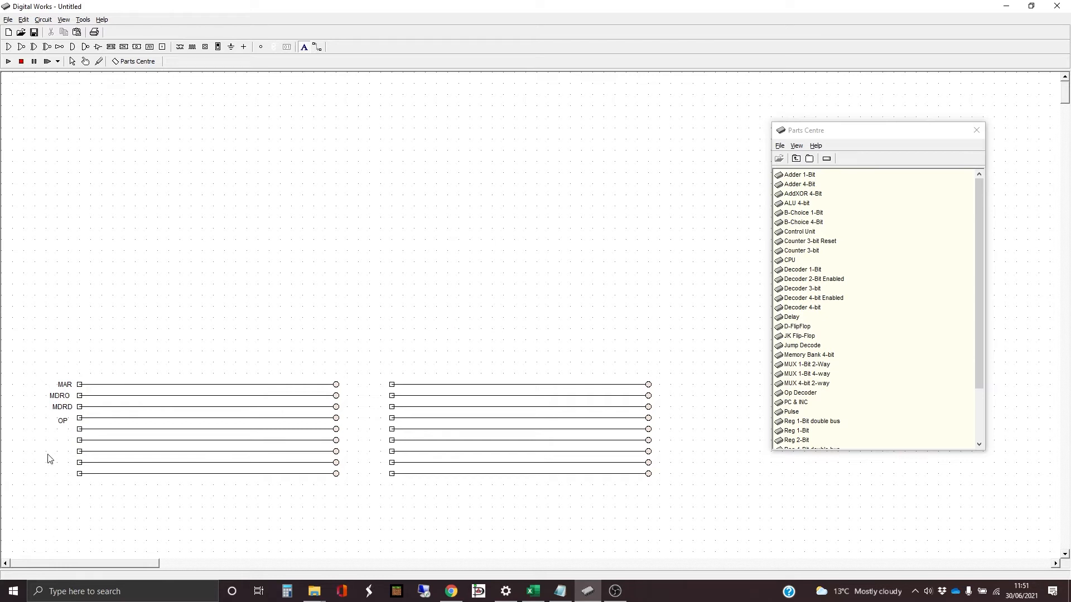
pyautogui.click(64, 435)
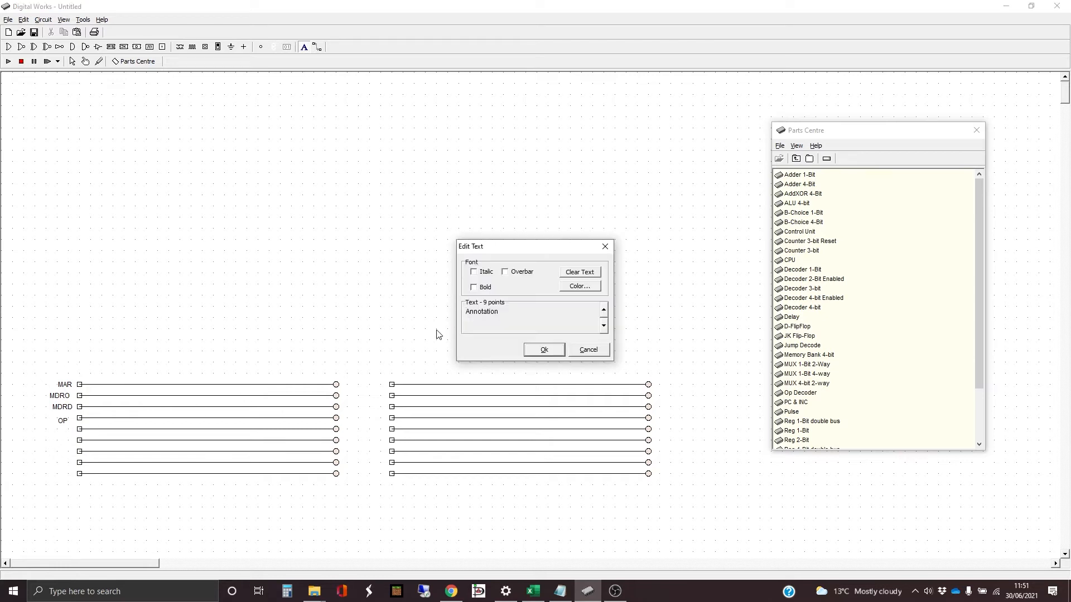
pyautogui.write('DATA')
pyautogui.press('Return')
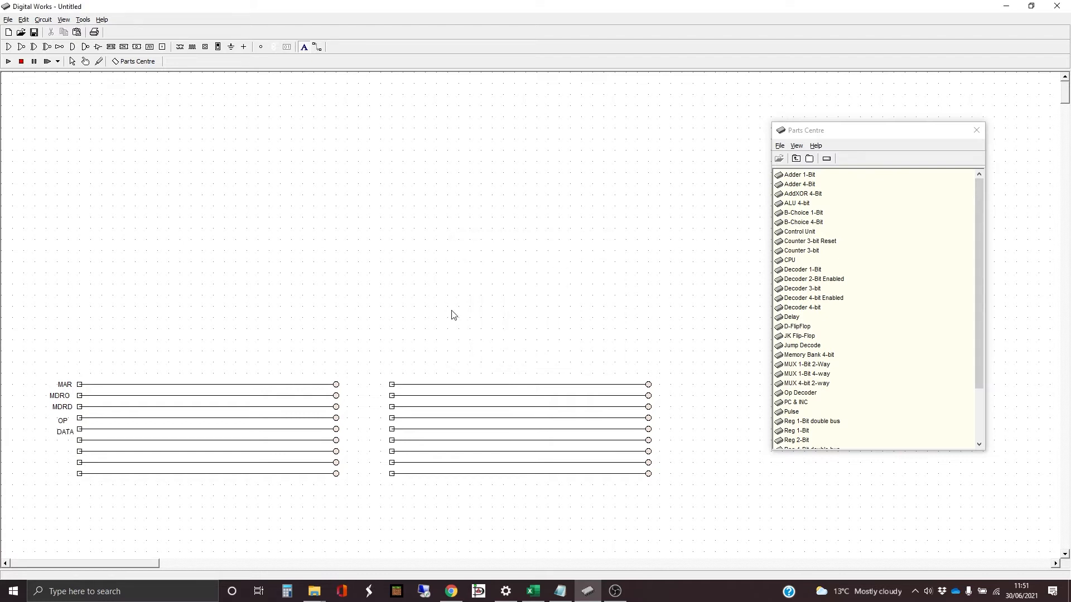
# - Label the sixth and seventh rows of the original block "PC" and "A"
pyautogui.click(64, 446)
pyautogui.moveTo(528, 319); pyautogui.dragTo(447, 309)
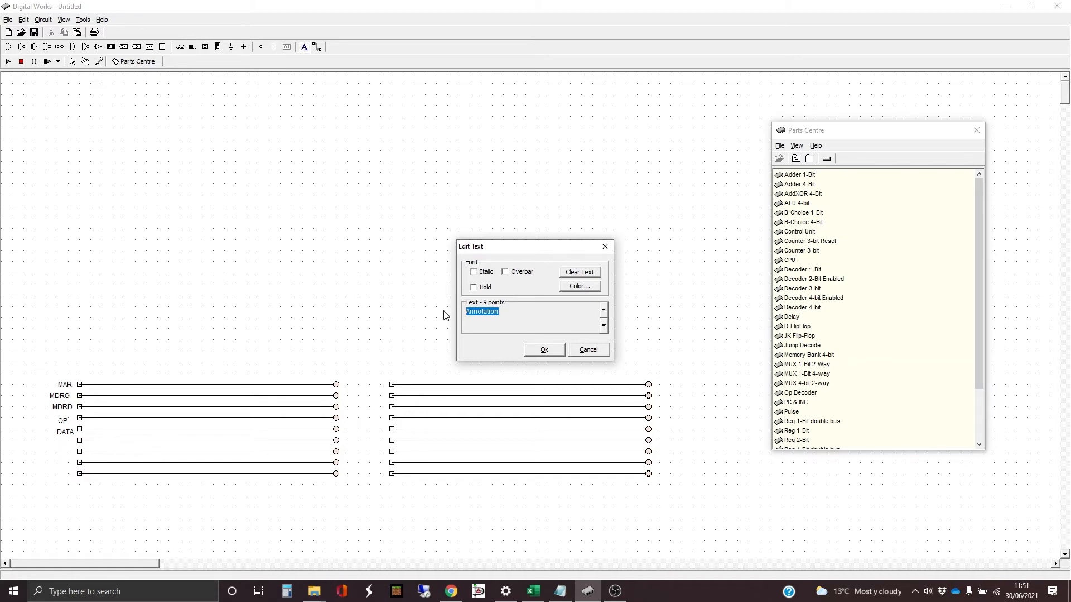
pyautogui.write('PC')
pyautogui.click(544, 349)
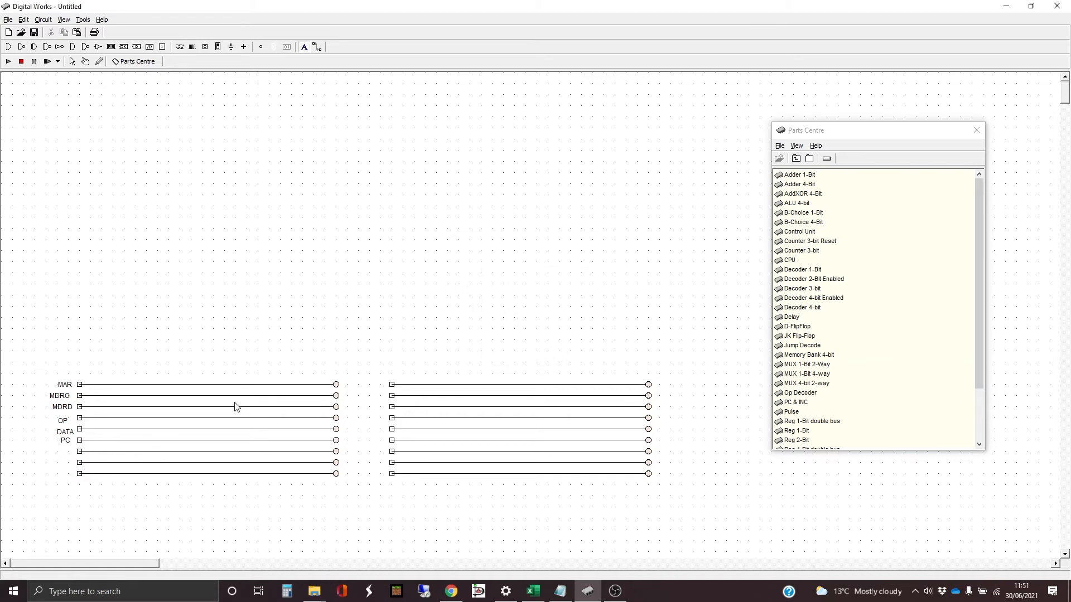
pyautogui.click(63, 457)
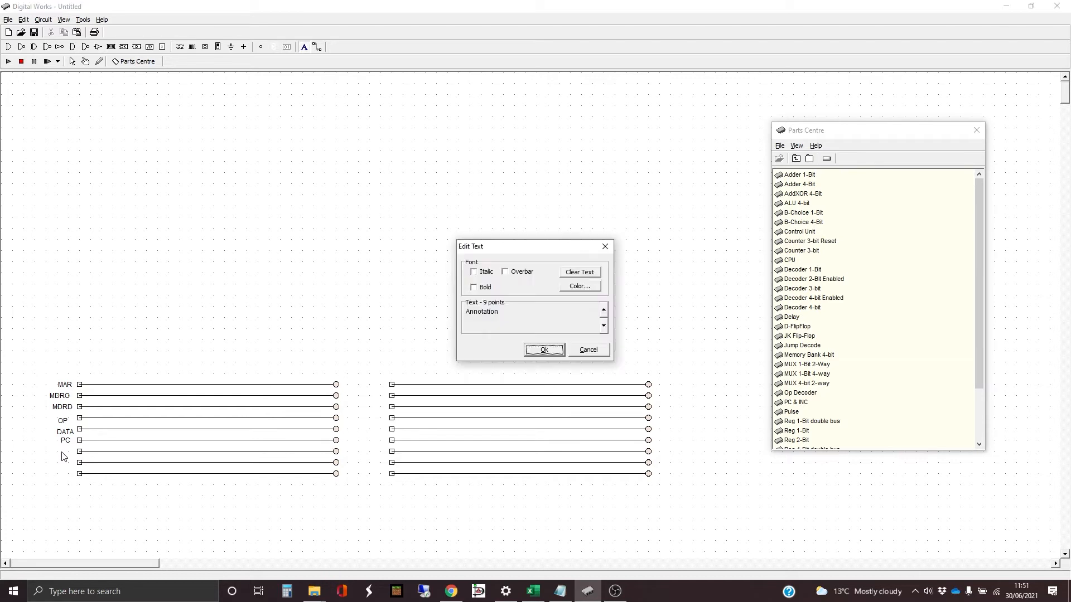
pyautogui.doubleClick(491, 317)
pyautogui.write('A')
pyautogui.click(544, 350)
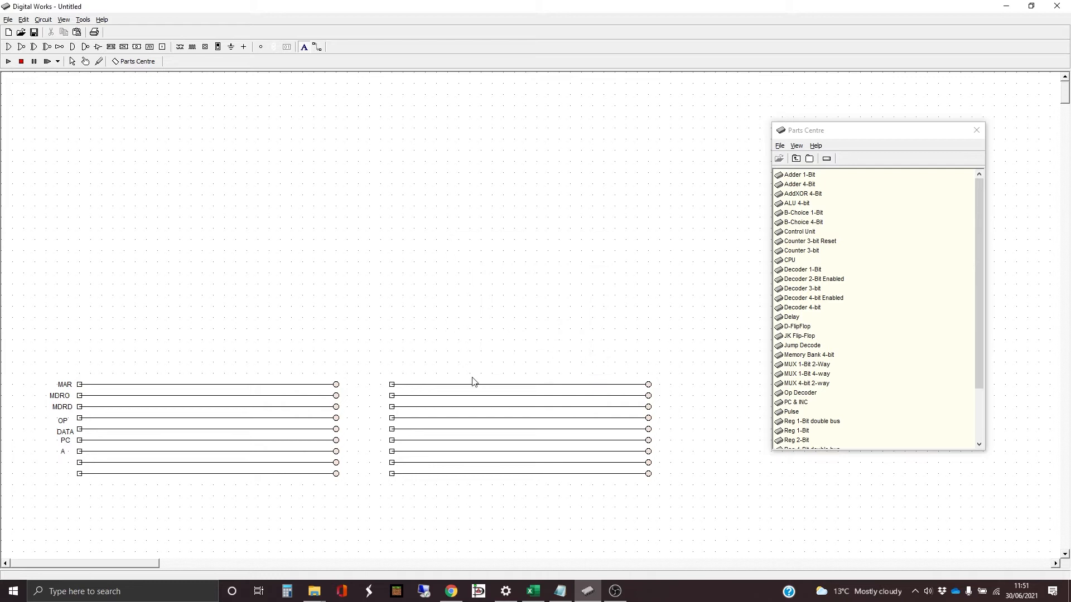
# - Label the eighth and ninth rows of the original block "B" and "ALUX"
pyautogui.click(65, 467)
pyautogui.moveTo(511, 317); pyautogui.dragTo(450, 316)
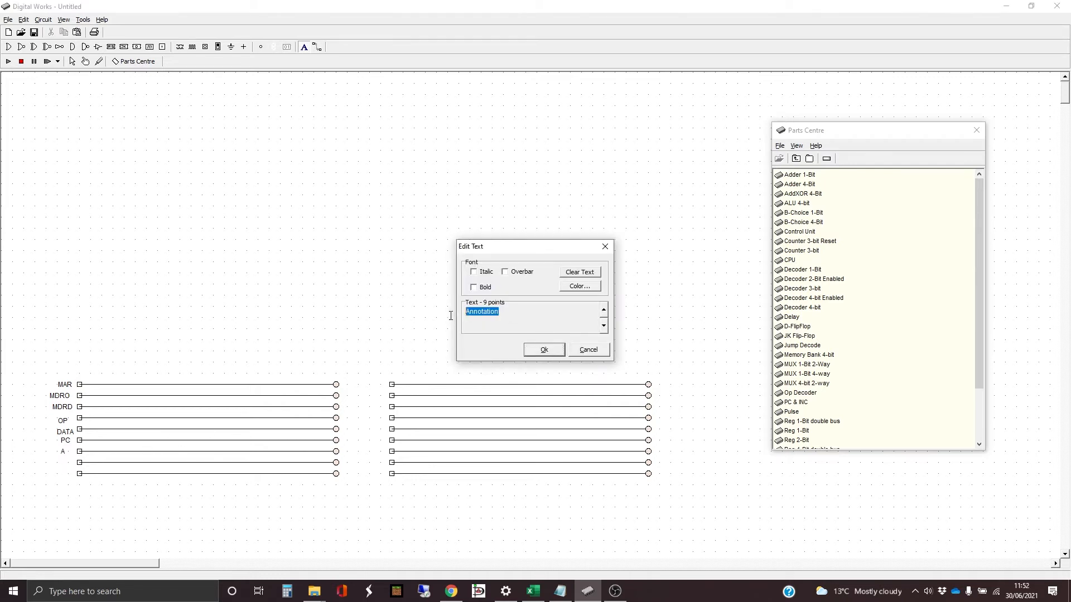
pyautogui.write('B')
pyautogui.click(544, 351)
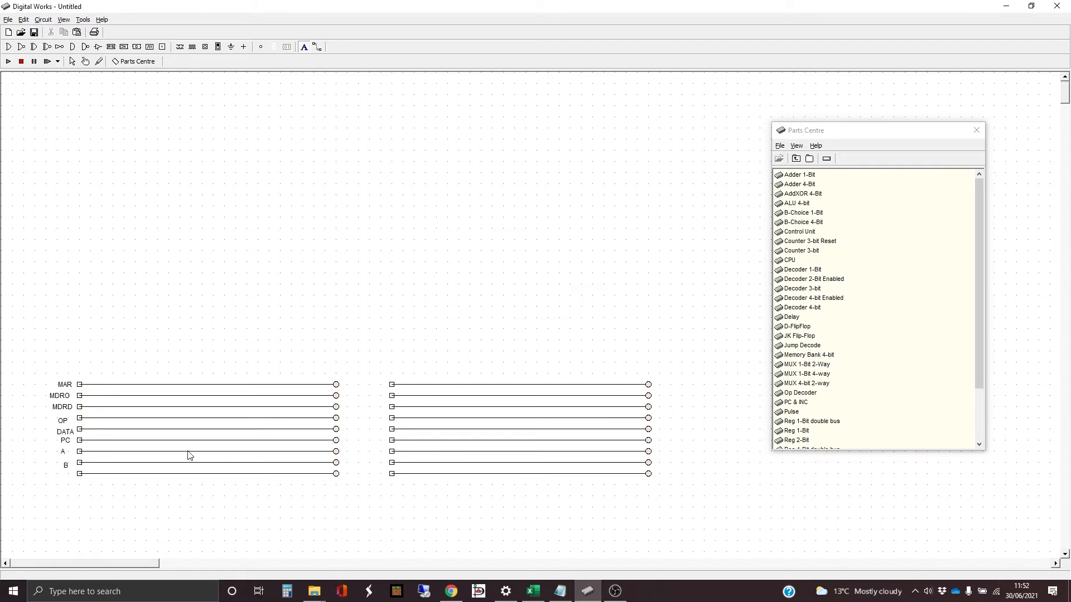
pyautogui.click(65, 479)
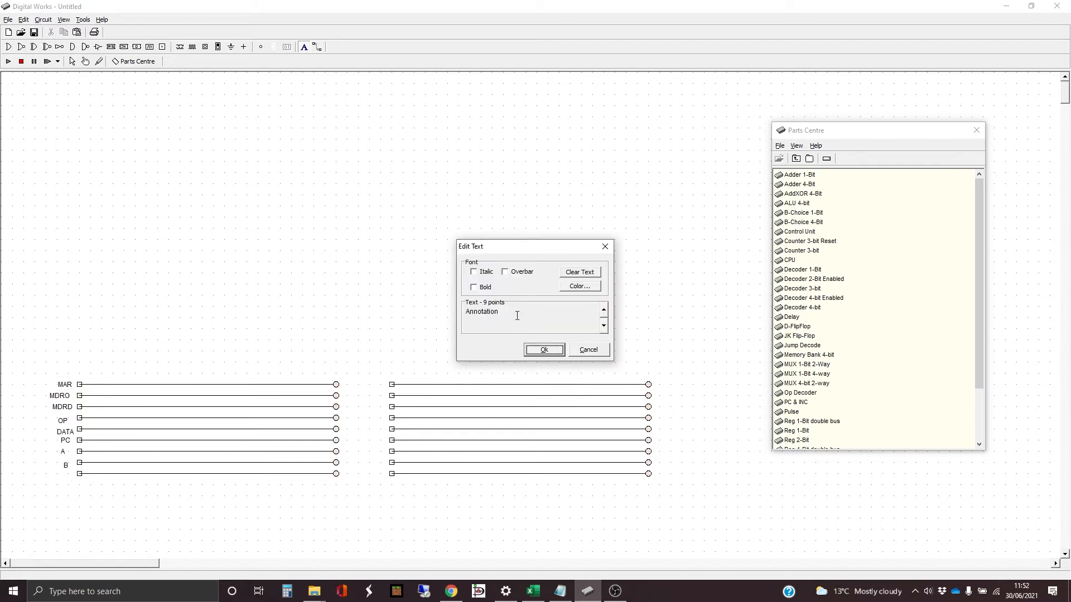
pyautogui.moveTo(516, 311); pyautogui.dragTo(466, 312)
pyautogui.write('ALUX')
pyautogui.click(543, 350)
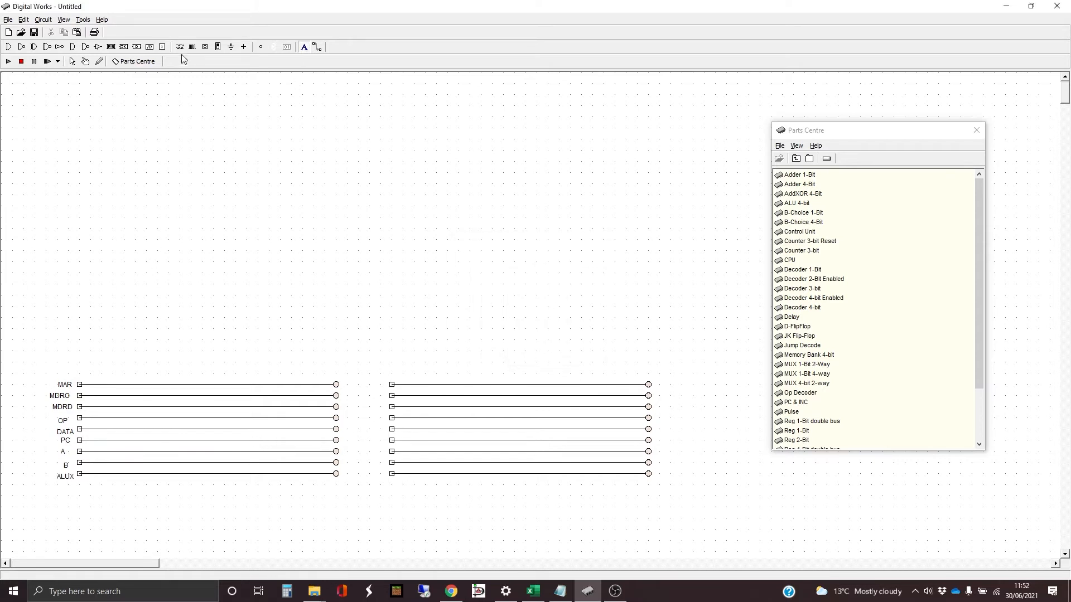
# - Nudge the ALUX label up and away from its terminal so it lines up with the last row
pyautogui.click(73, 65)
pyautogui.click(71, 477)
pyautogui.press('Left')
pyautogui.press('Left')
pyautogui.press('Left')
pyautogui.press('Left')
pyautogui.press('Left')
pyautogui.press('Up')
pyautogui.press('Up')
pyautogui.press('Up')
pyautogui.press('Up')
# - Nudge the B and A labels so they line up with each other and with their rows
pyautogui.click(66, 464)
pyautogui.press('Up')
pyautogui.press('Up')
pyautogui.press('Up')
pyautogui.press('Right')
pyautogui.press('Right')
pyautogui.click(63, 451)
pyautogui.press('Right')
pyautogui.press('Right')
pyautogui.press('Right')
pyautogui.press('Right')
pyautogui.press('Right')
pyautogui.press('Right')
pyautogui.press('Right')
pyautogui.press('Right')
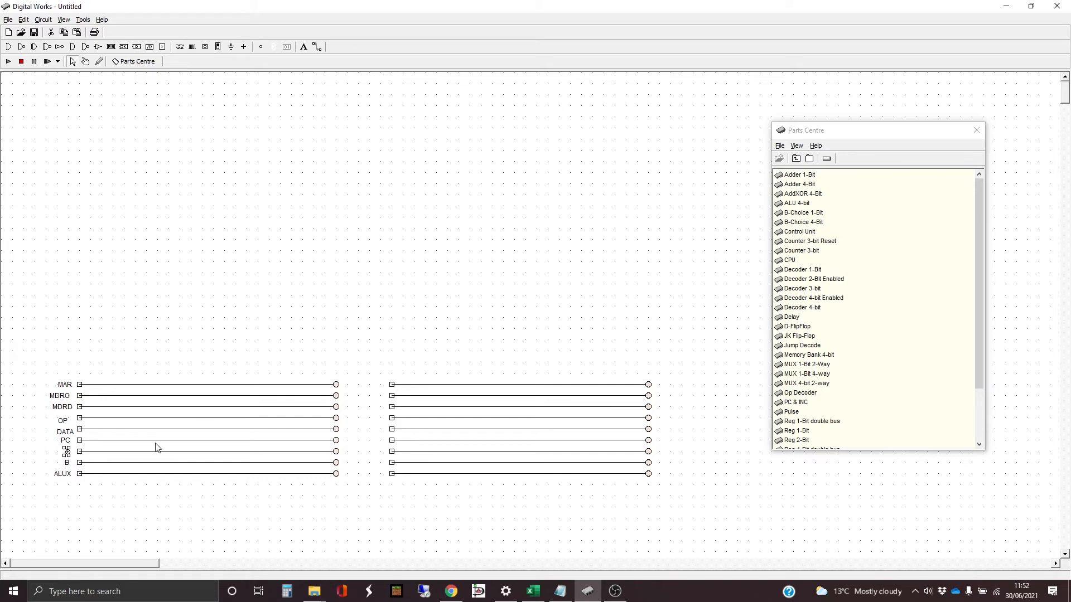
# - Nudge the DATA label up and away from its terminal so it lines up with the fifth row
pyautogui.click(66, 441)
pyautogui.click(68, 433)
pyautogui.press('Left')
pyautogui.press('Left')
pyautogui.press('Left')
pyautogui.press('Left')
pyautogui.press('Up')
pyautogui.press('Up')
pyautogui.press('Up')
# - Align the OP label with the fourth row and shift the MDRO label closer to its terminal
pyautogui.click(65, 421)
pyautogui.press('Up')
pyautogui.press('Up')
pyautogui.press('Up')
pyautogui.press('Up')
pyautogui.press('Up')
pyautogui.press('Right')
pyautogui.press('Right')
pyautogui.press('Right')
pyautogui.press('Right')
pyautogui.press('Right')
pyautogui.click(66, 397)
pyautogui.press('Right')
pyautogui.press('Right')
pyautogui.press('Right')
pyautogui.press('Right')
# - Copy all nine row labels and position the duplicates beside the matching terminals of the second block
pyautogui.click(199, 503)
pyautogui.moveTo(29, 363); pyautogui.dragTo(75, 504)
pyautogui.click(180, 507)
pyautogui.hotkey('ctrl', 'v')
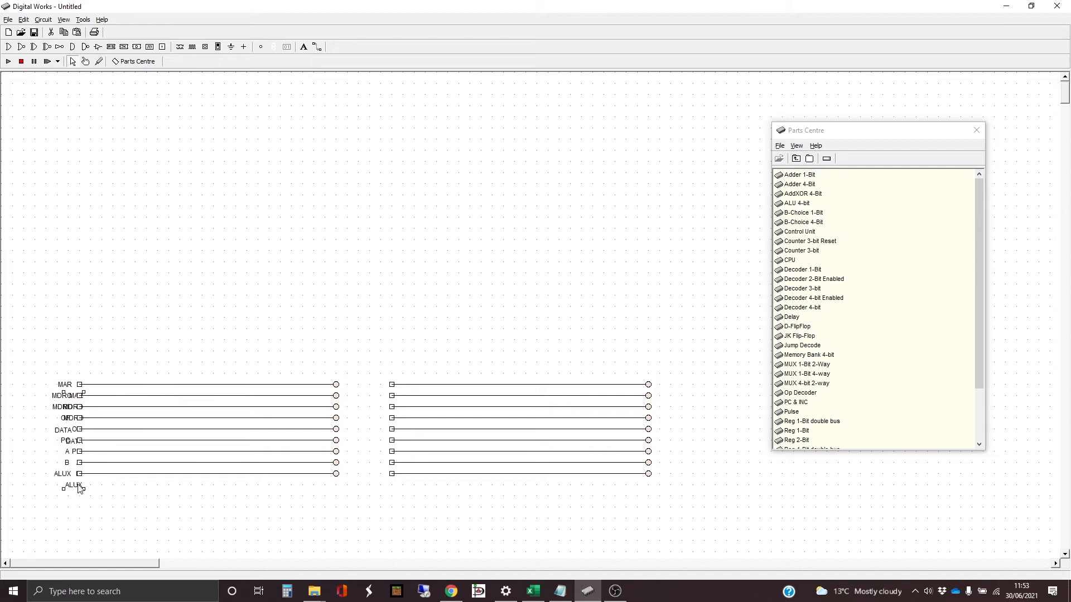
pyautogui.moveTo(80, 488); pyautogui.dragTo(376, 478)
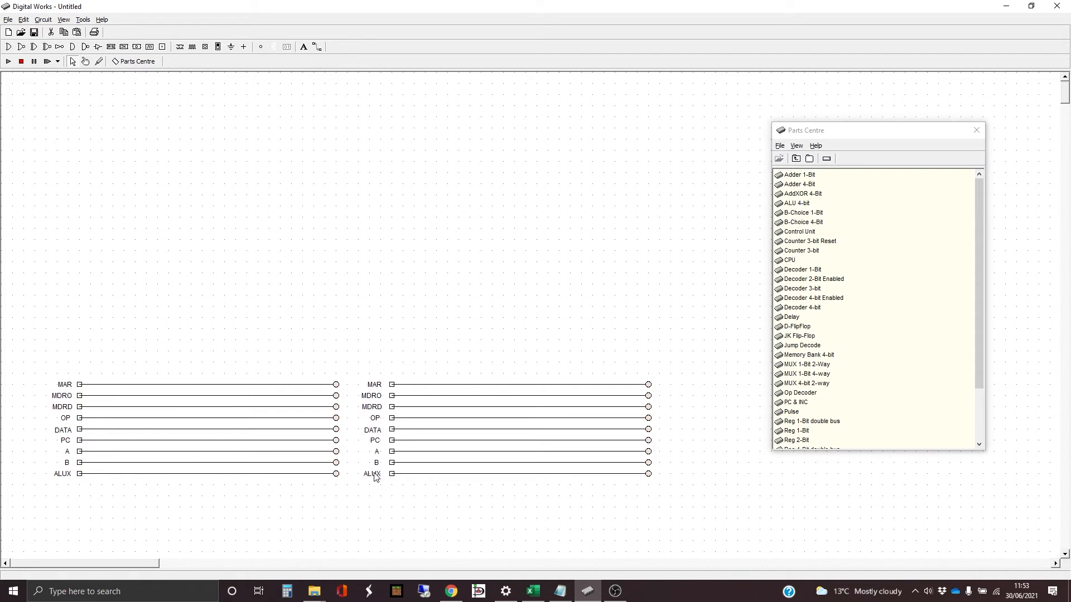
pyautogui.click(278, 497)
# - Add a bold 9-point heading "OE" and position it just above the MAR label of the original block
pyautogui.click(303, 47)
pyautogui.click(61, 373)
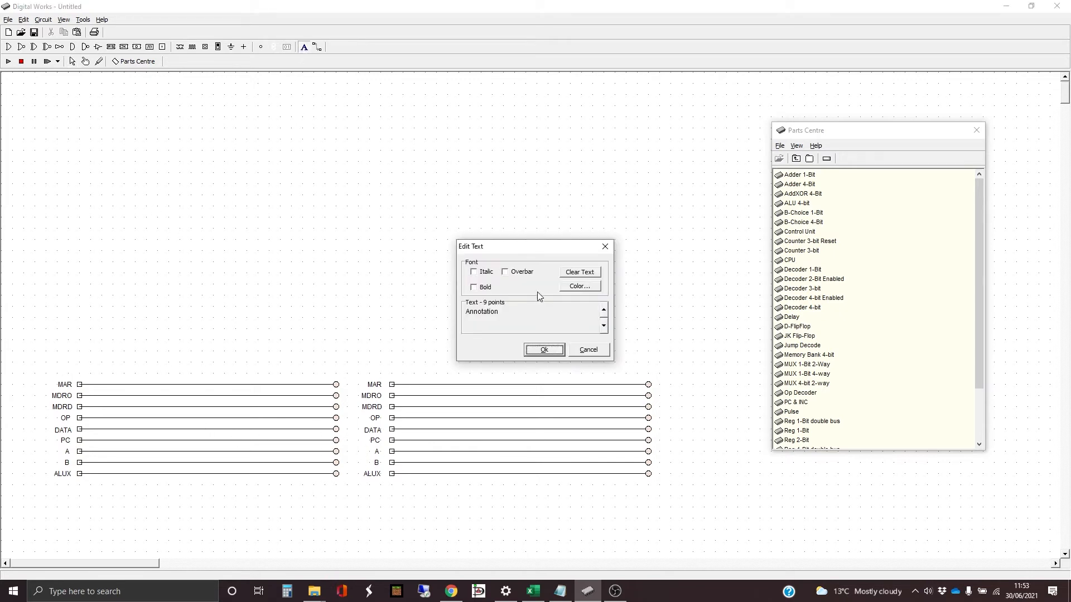
pyautogui.moveTo(514, 311); pyautogui.dragTo(456, 315)
pyautogui.write('OE')
pyautogui.click(473, 287)
pyautogui.click(544, 350)
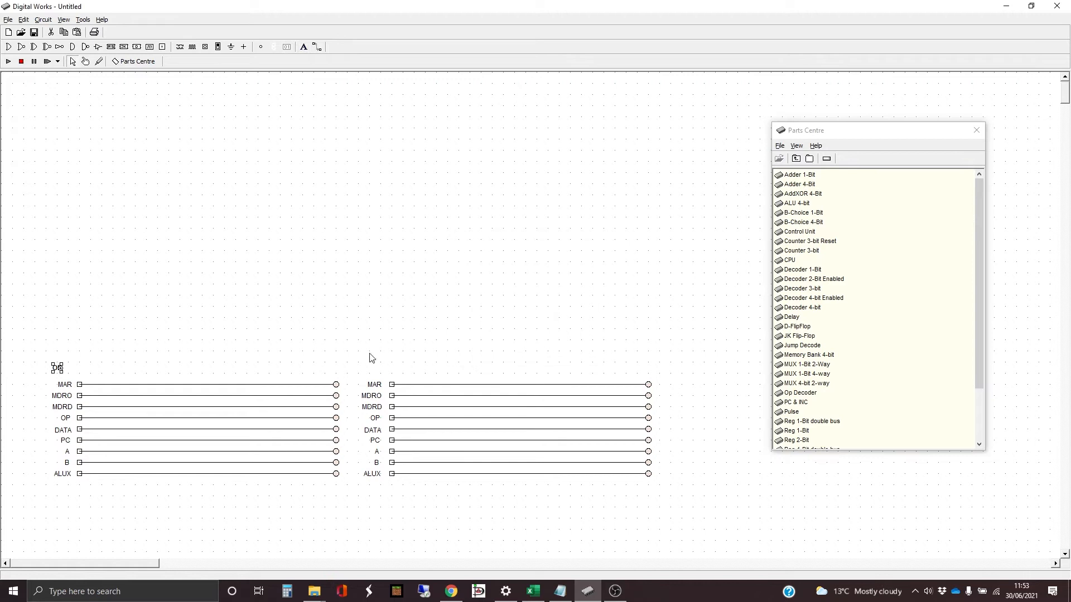
pyautogui.moveTo(56, 368); pyautogui.dragTo(70, 374)
pyautogui.click(69, 372)
# - Add a bold 9-point heading "Bus Read" above the MAR label of the second block
pyautogui.click(372, 372)
pyautogui.click(304, 47)
pyautogui.click(373, 373)
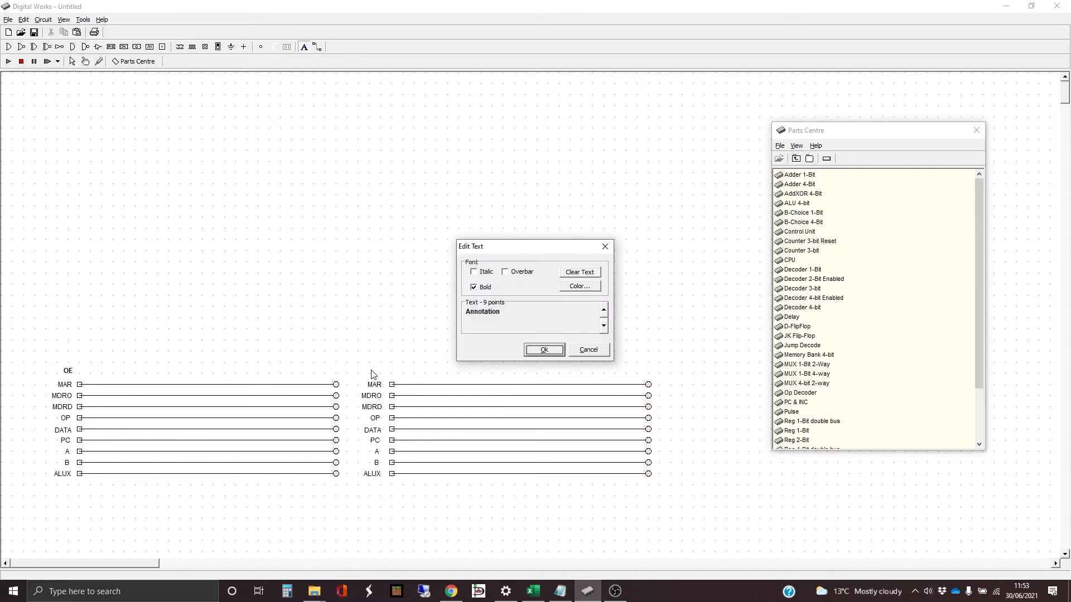
pyautogui.moveTo(509, 313); pyautogui.dragTo(467, 312)
pyautogui.write('Bus Read')
pyautogui.press('Return')
# - Fine-tune the height of the Bus Read heading above MAR, and move the Parts Centre window clear of the middle of the drawing area
pyautogui.press('Down')
pyautogui.press('Down')
pyautogui.press('Down')
pyautogui.press('Down')
pyautogui.press('Down')
pyautogui.press('Down')
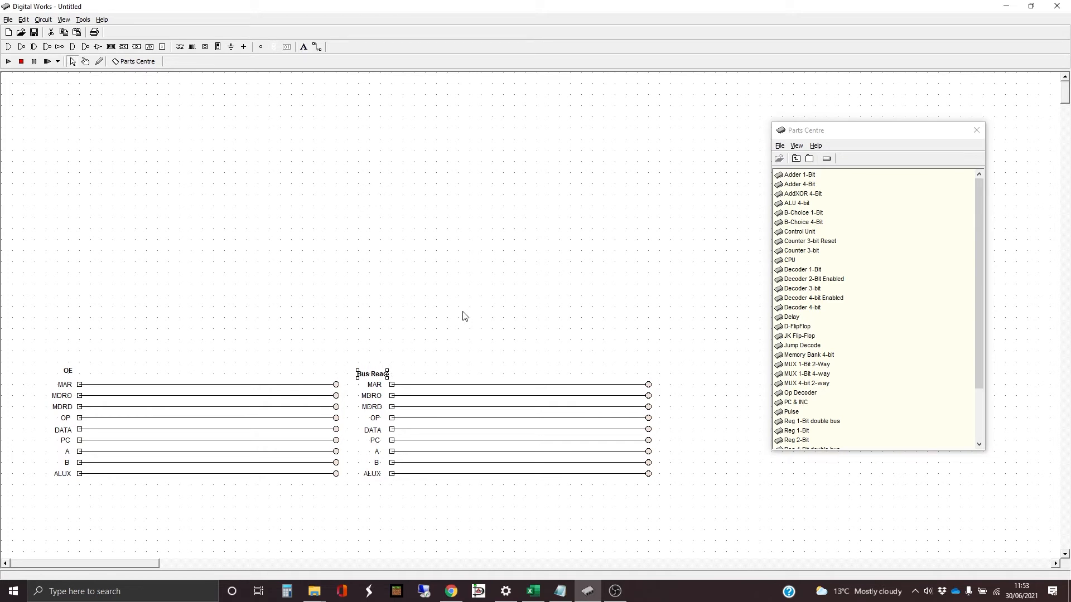
pyautogui.click(455, 311)
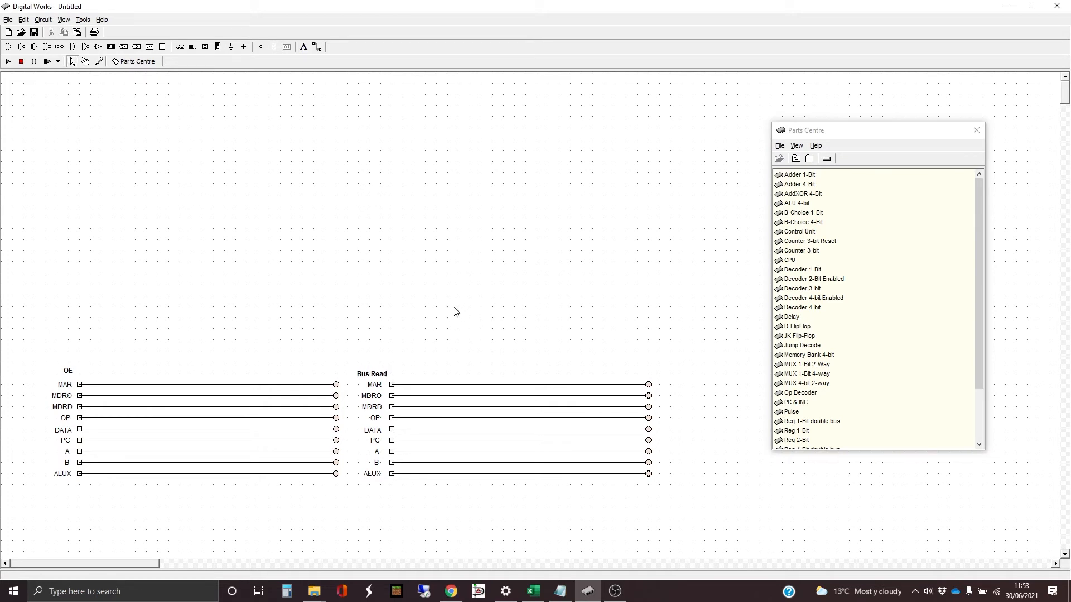
pyautogui.click(378, 376)
pyautogui.press('Up')
pyautogui.press('Up')
pyautogui.press('Up')
pyautogui.moveTo(861, 136); pyautogui.dragTo(929, 25)
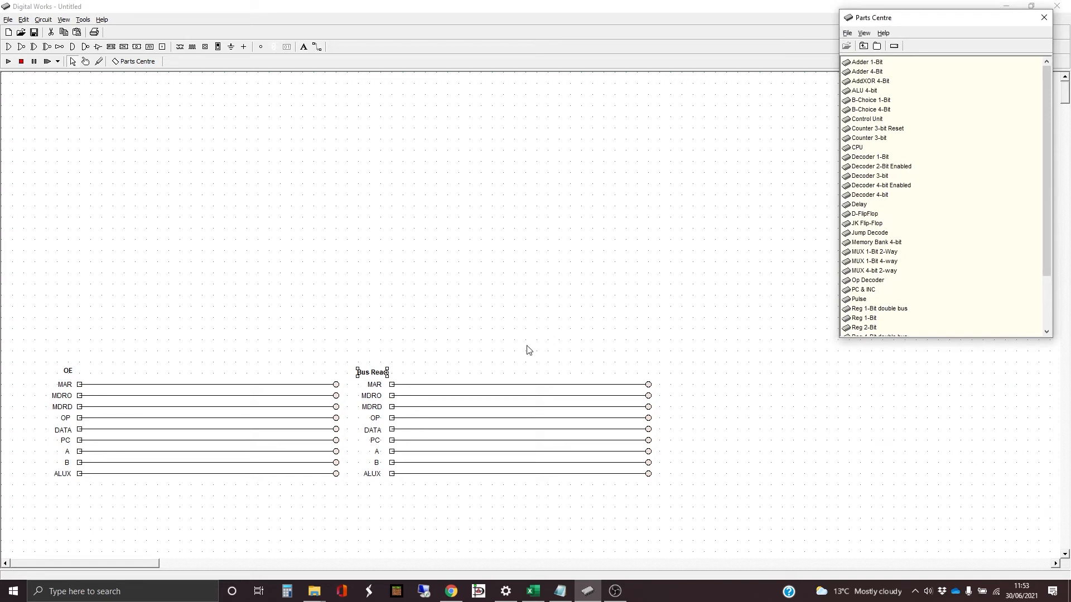
# - Duplicate six rows of the Bus Read block's wires and terminals and place the copy beside it as a third block
pyautogui.click(500, 387)
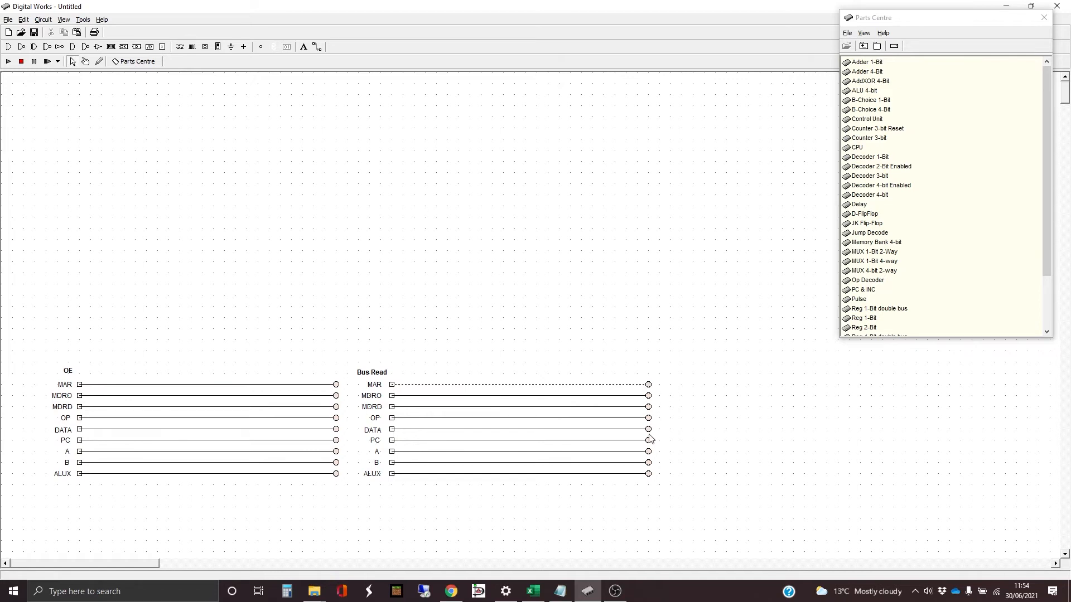
pyautogui.moveTo(683, 447); pyautogui.dragTo(383, 374)
pyautogui.hotkey('ctrl', 'c')
pyautogui.hotkey('ctrl', 'v')
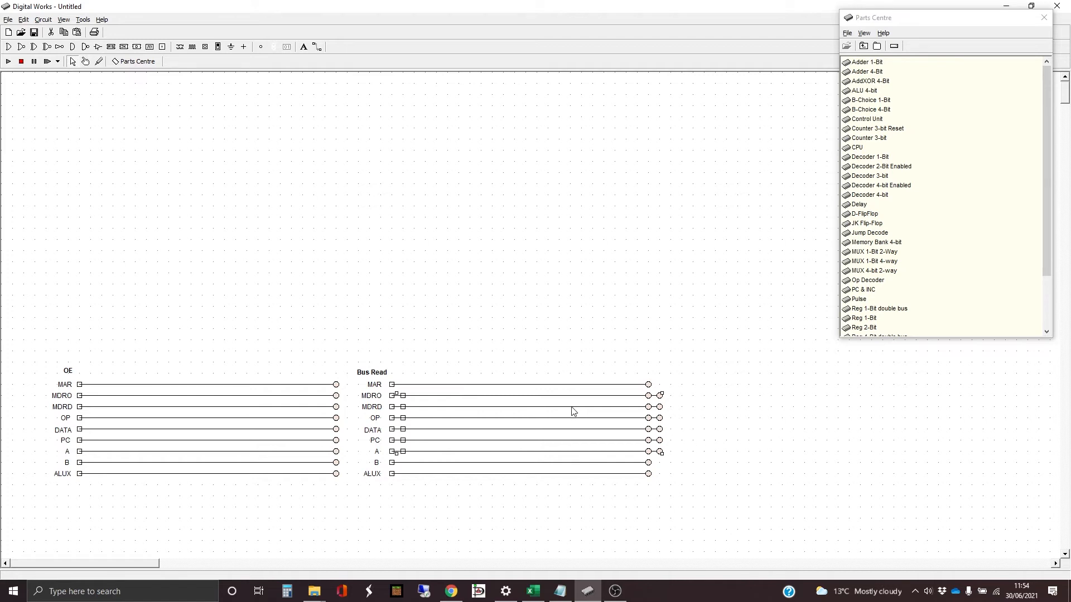
pyautogui.moveTo(661, 402); pyautogui.dragTo(955, 393)
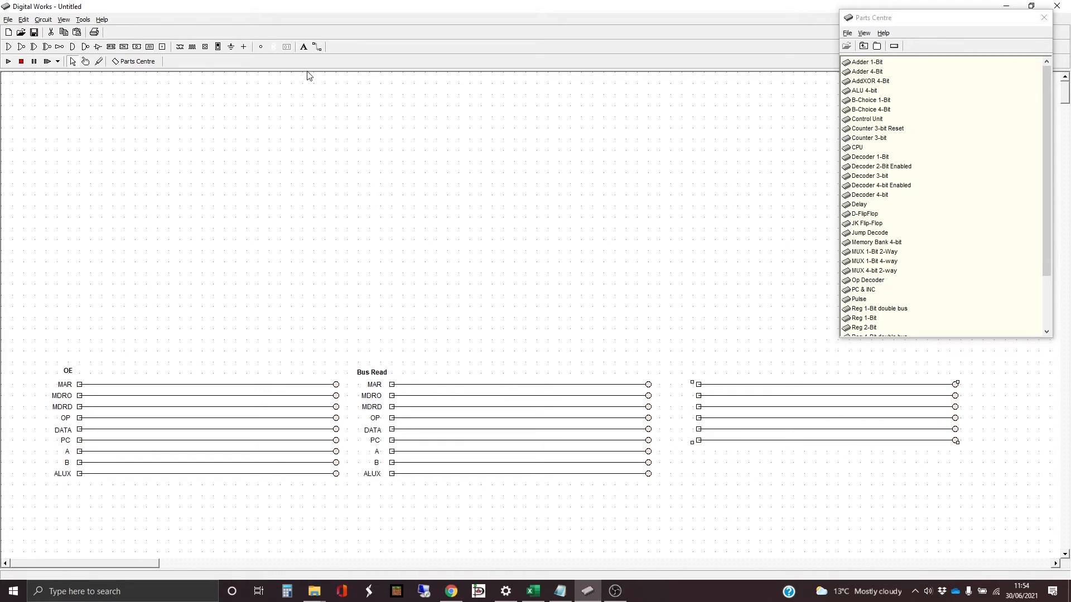
# - Label the first row of the third block HALT in non-bold 9-point text
pyautogui.click(304, 46)
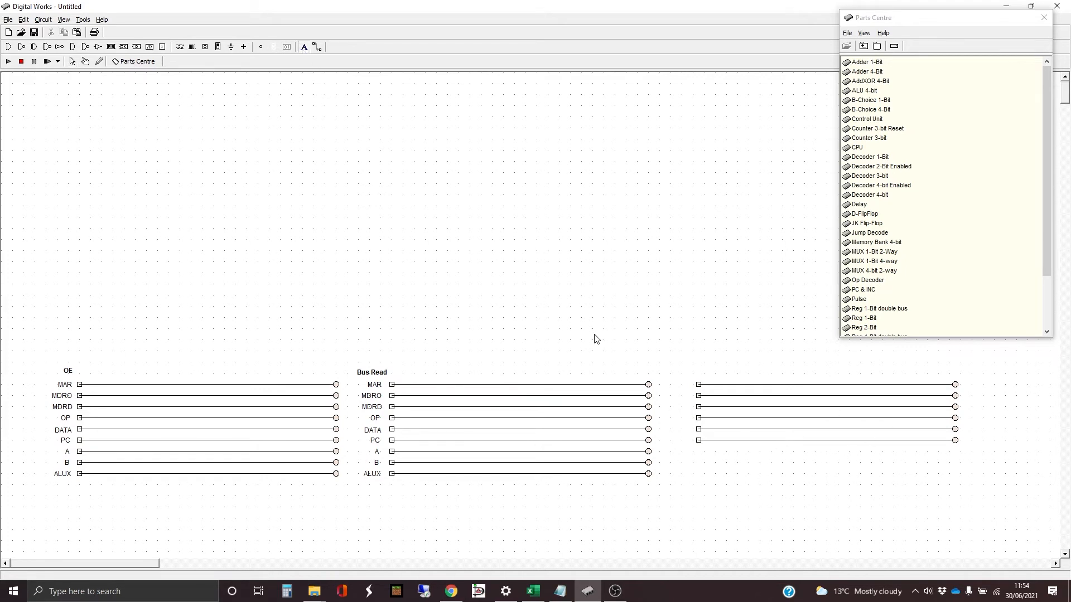
pyautogui.click(674, 389)
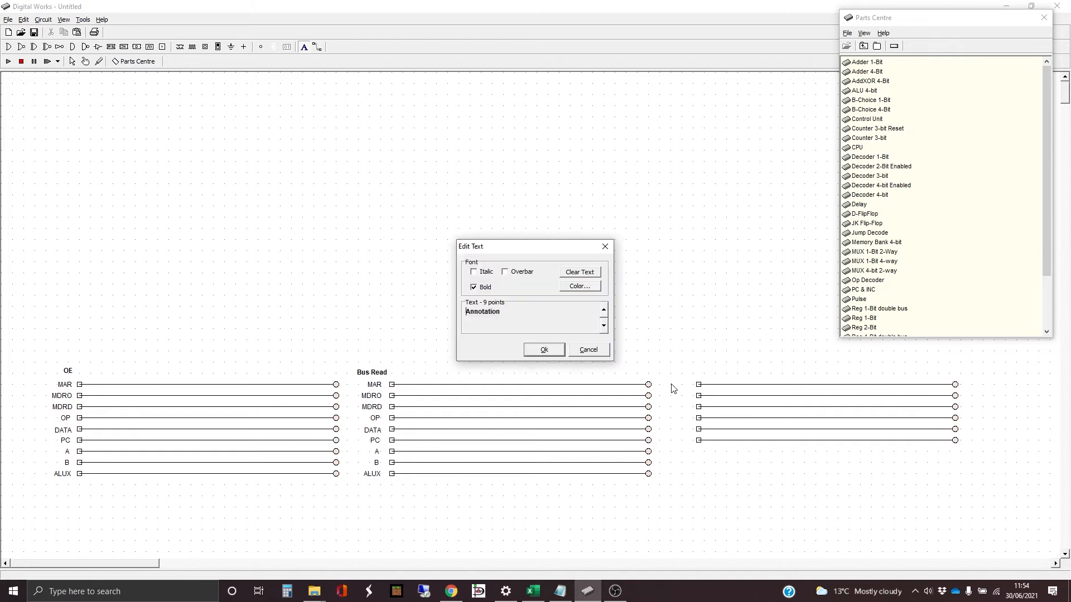
pyautogui.click(485, 287)
pyautogui.moveTo(511, 311); pyautogui.dragTo(432, 309)
pyautogui.write('HALT')
pyautogui.press('Return')
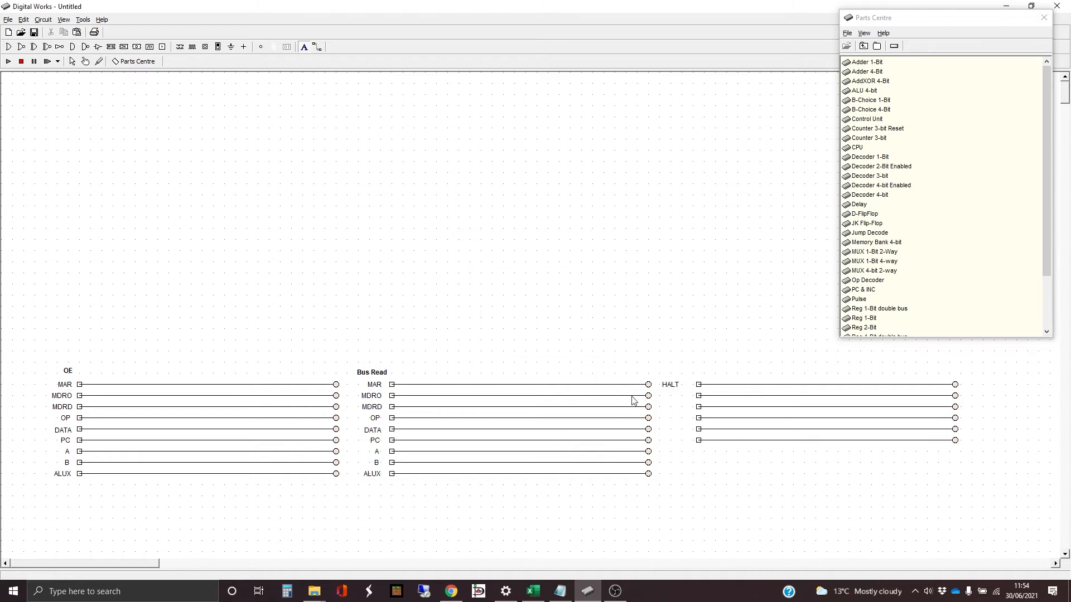
# - Label the second and third rows of the third block ReadO and WriteO
pyautogui.click(678, 396)
pyautogui.moveTo(520, 316); pyautogui.dragTo(464, 314)
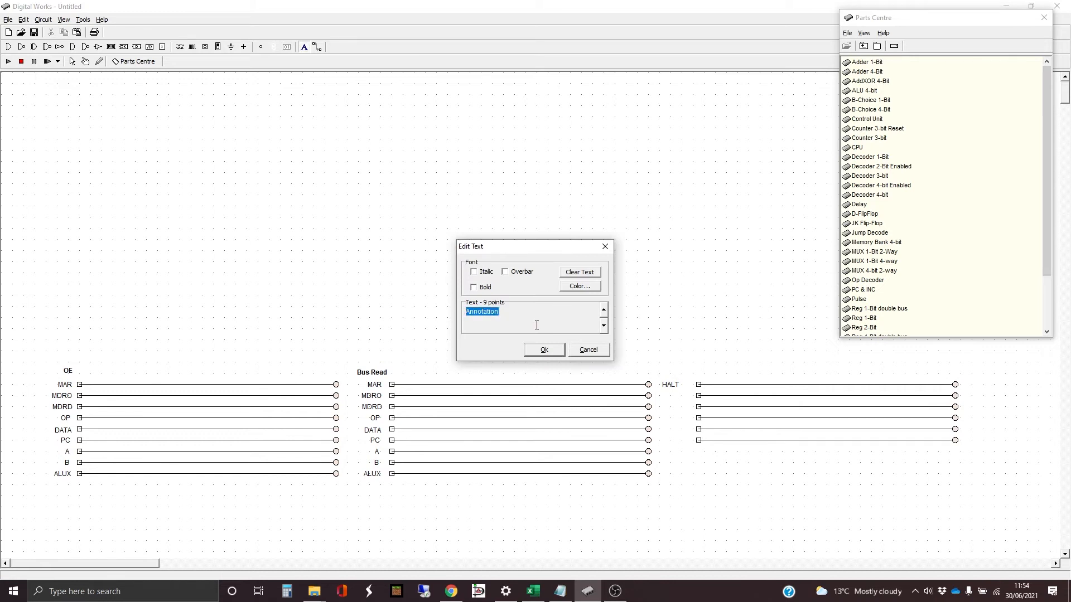
pyautogui.write('ReadO')
pyautogui.click(550, 350)
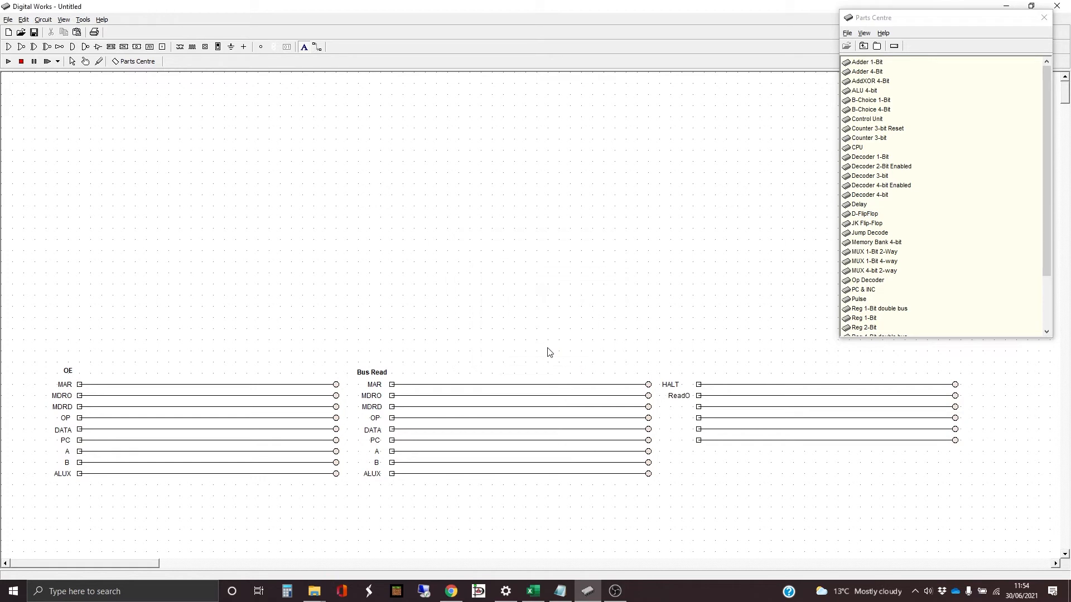
pyautogui.click(678, 413)
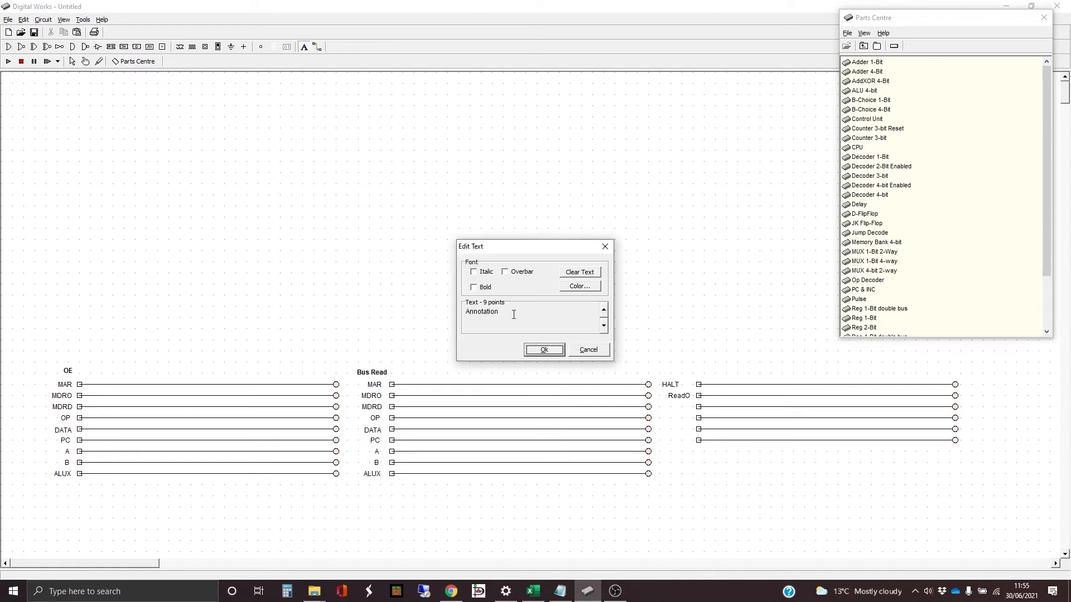
pyautogui.moveTo(514, 315); pyautogui.dragTo(461, 314)
pyautogui.write('WriteO')
pyautogui.press('Return')
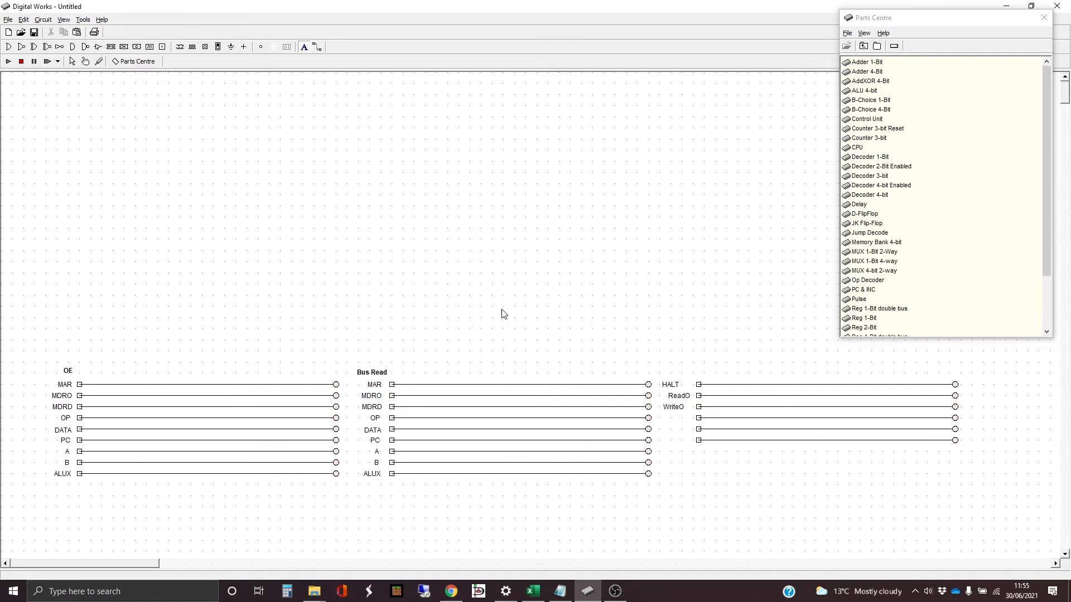
# - Label the fourth and fifth rows of the third block ReadD and WriteD
pyautogui.click(678, 418)
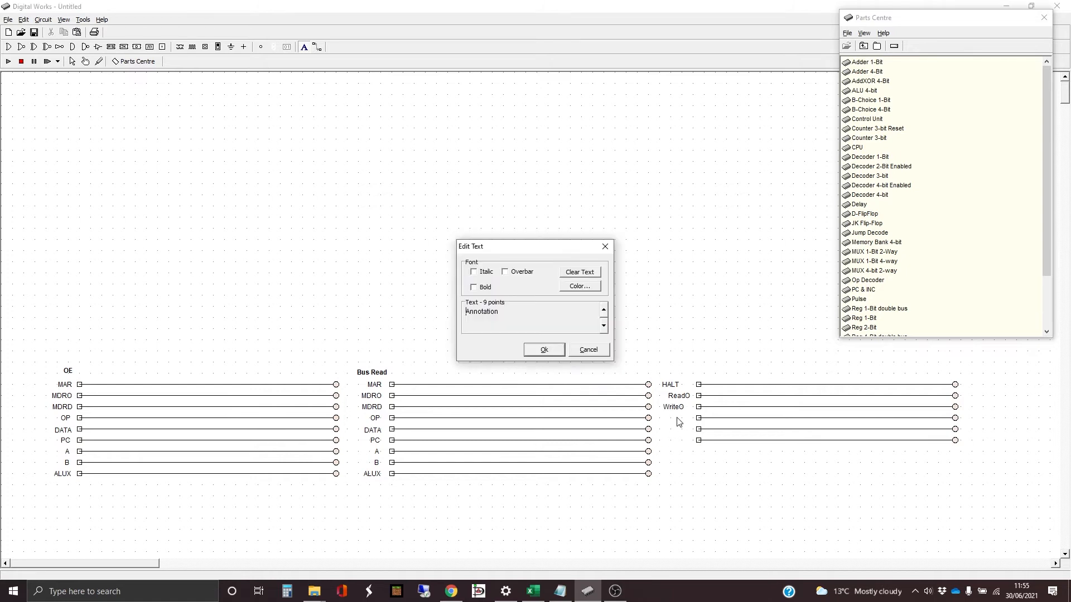
pyautogui.doubleClick(509, 312)
pyautogui.write('ReadD')
pyautogui.click(545, 350)
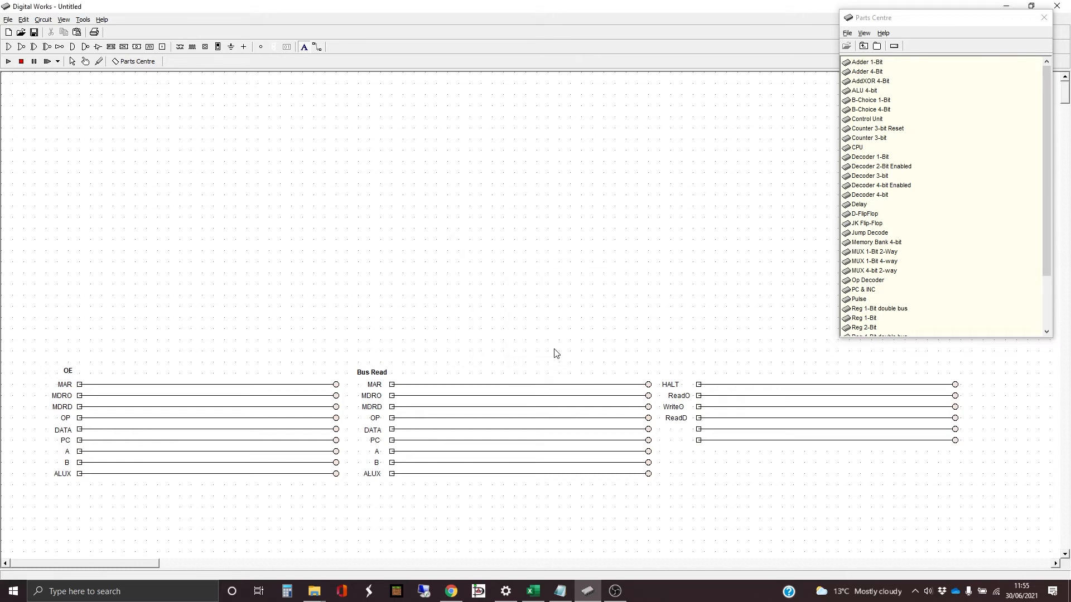
pyautogui.click(674, 431)
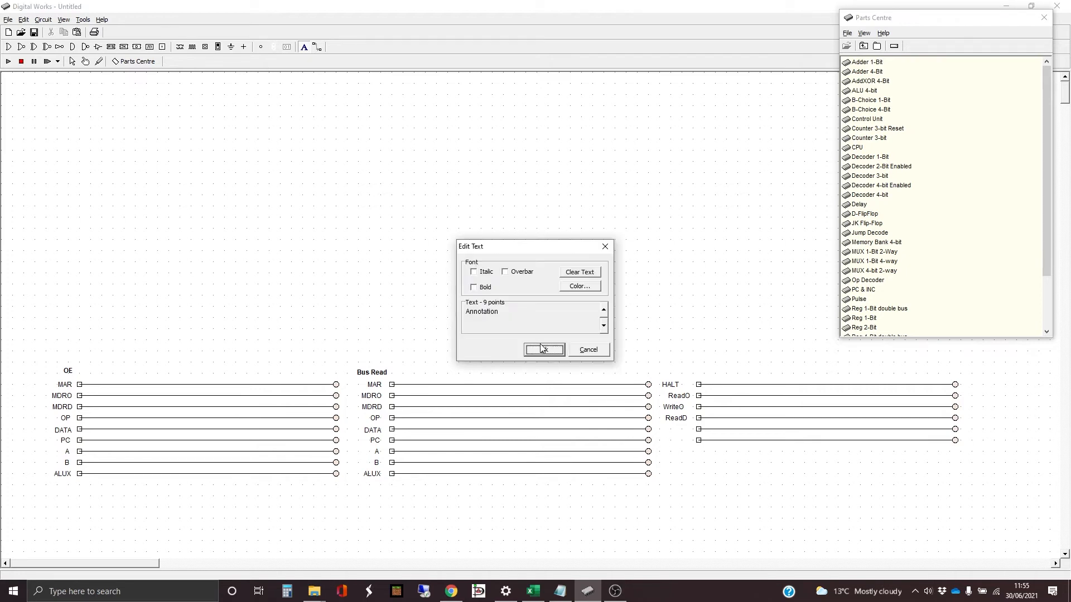
pyautogui.moveTo(513, 315); pyautogui.dragTo(460, 316)
pyautogui.write('WriteD')
pyautogui.click(544, 350)
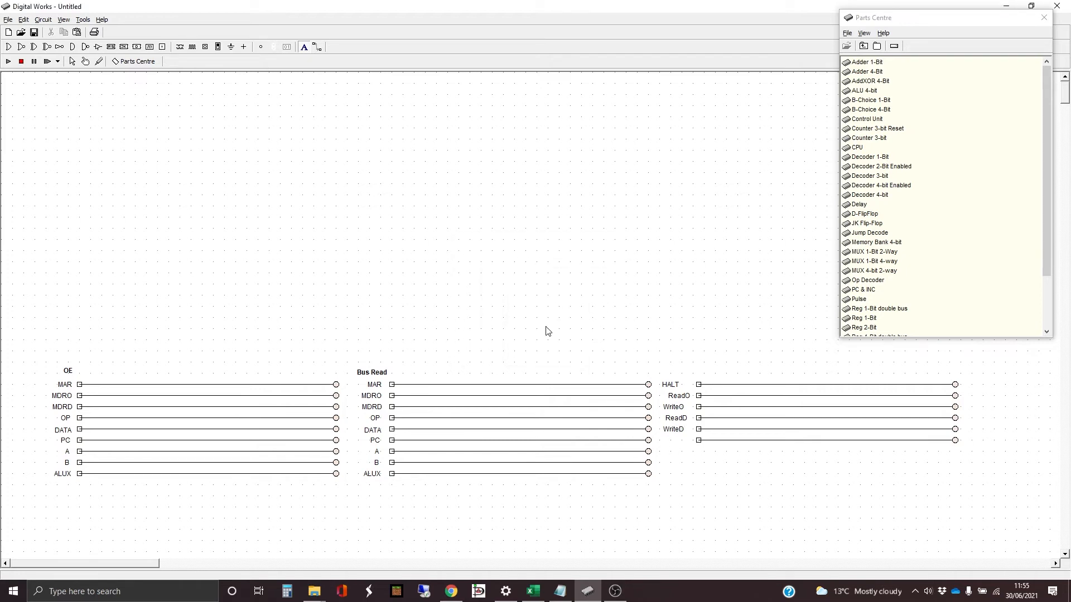
# - Label the last row of the third block Execute
pyautogui.click(675, 444)
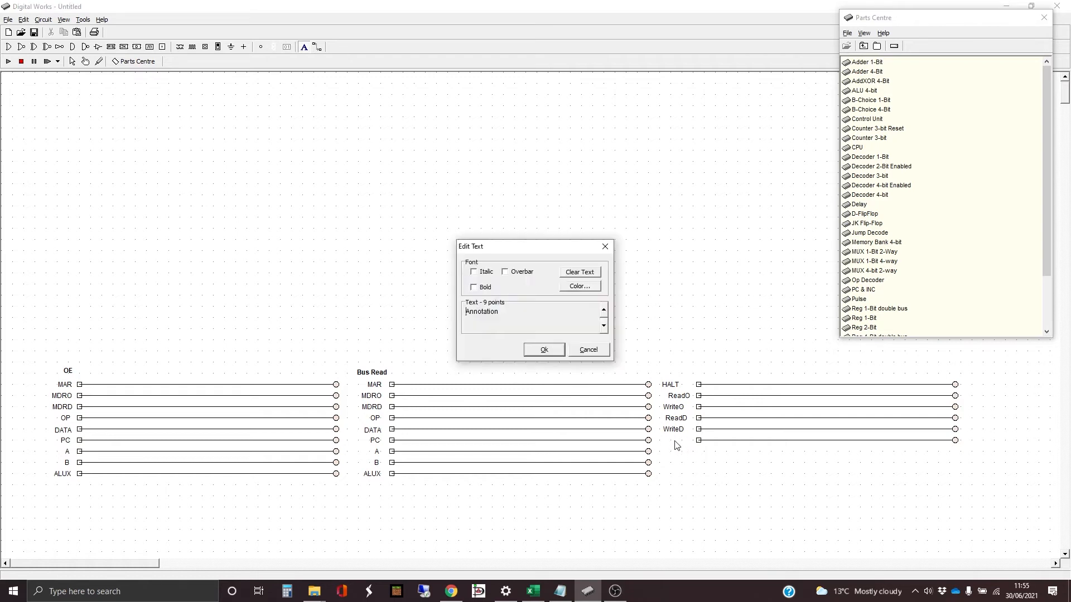
pyautogui.doubleClick(496, 324)
pyautogui.write('Execute')
pyautogui.press('Return')
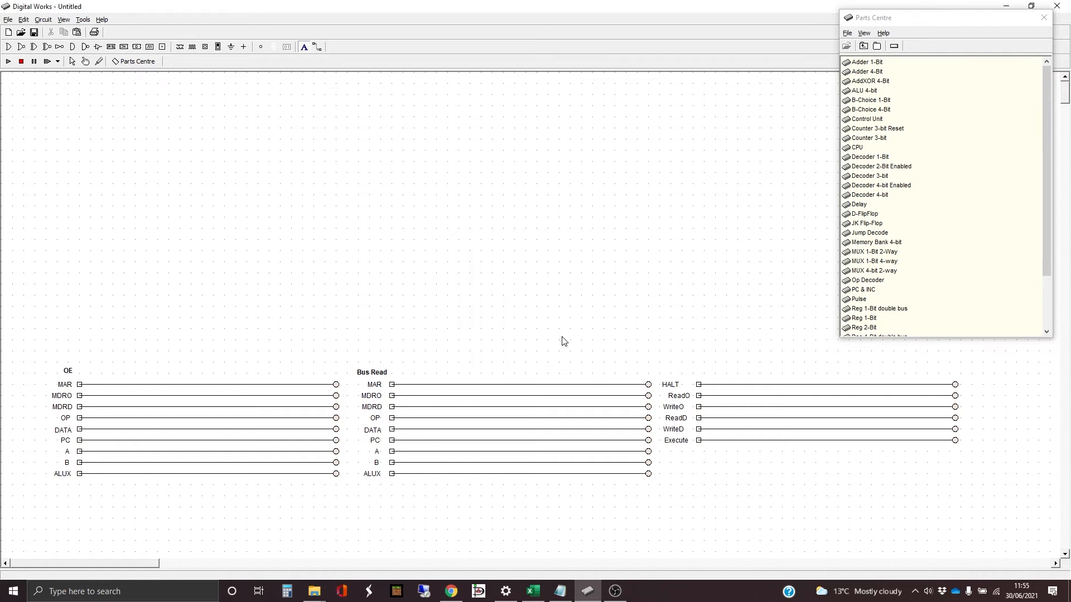
pyautogui.doubleClick(675, 411)
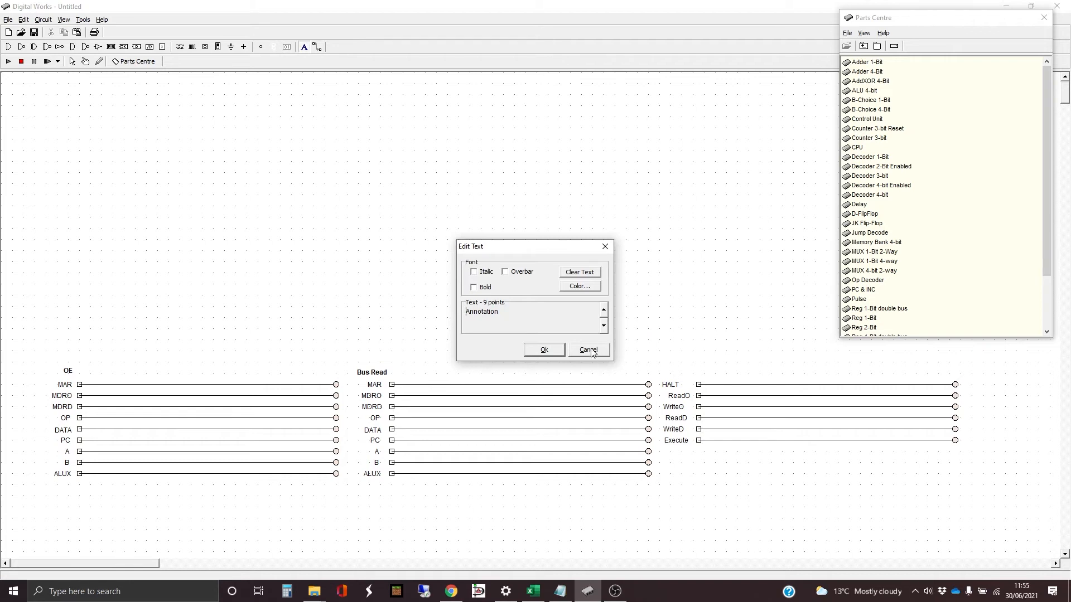
pyautogui.click(592, 352)
pyautogui.doubleClick(680, 400)
pyautogui.click(584, 354)
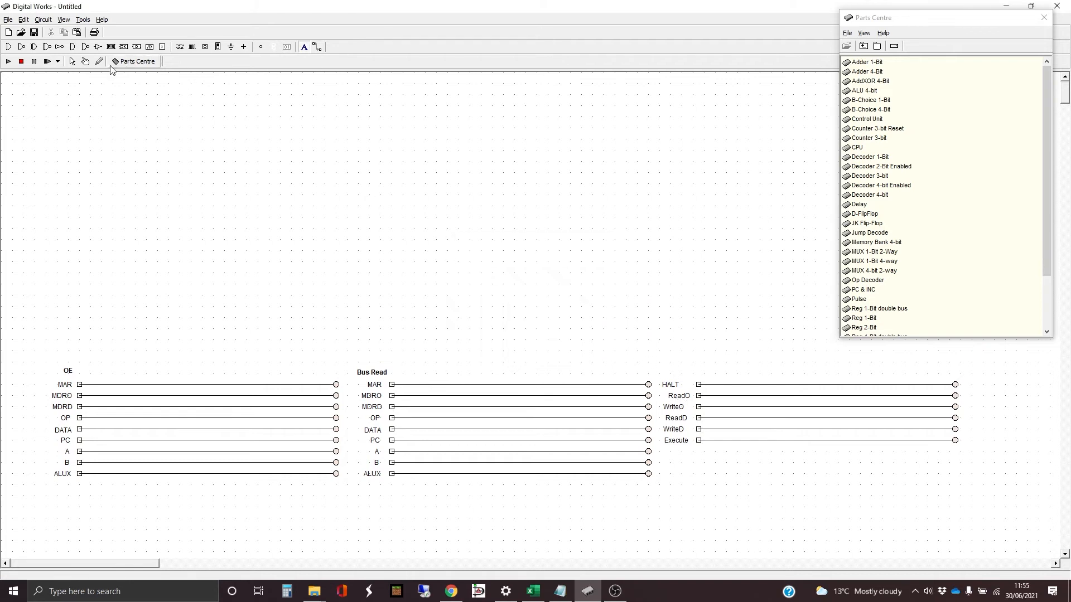
# - Nudge the WriteD, WriteO, ReadO and HALT labels so the third block's labels line up in one column
pyautogui.click(74, 62)
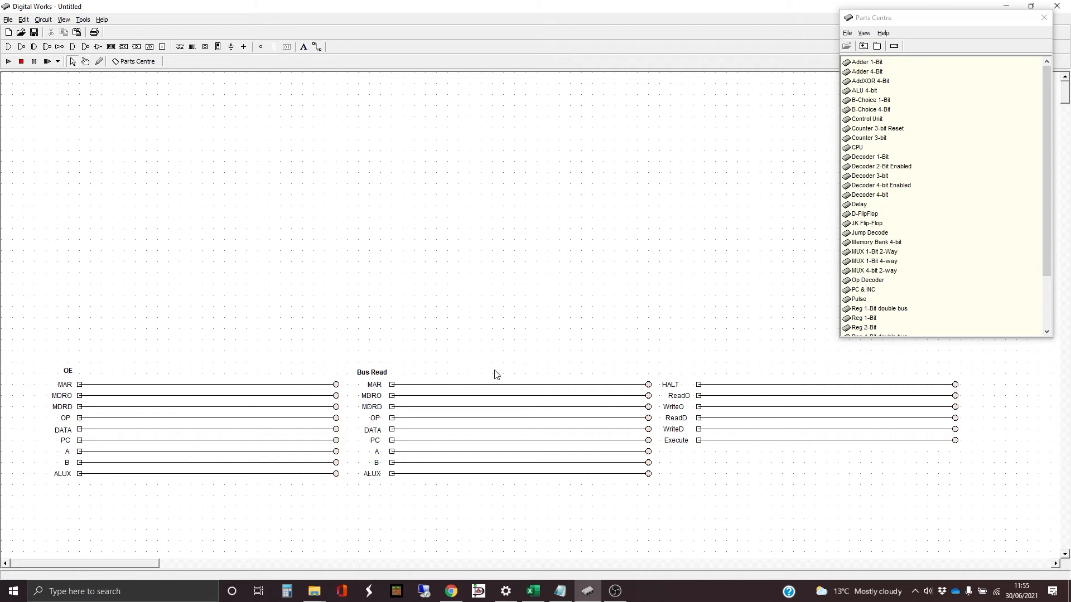
pyautogui.click(677, 432)
pyautogui.click(680, 408)
pyautogui.click(681, 396)
pyautogui.click(673, 386)
pyautogui.press('Right')
pyautogui.press('Right')
pyautogui.press('Right')
pyautogui.press('Right')
pyautogui.press('Right')
pyautogui.press('Right')
pyautogui.press('Right')
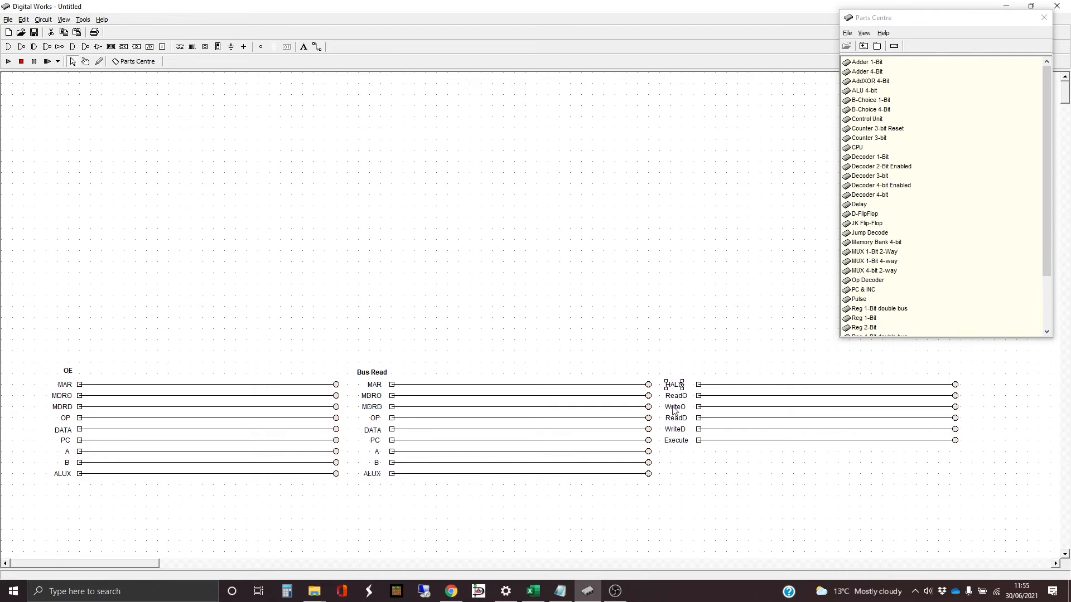
# - Place two terminals side by side in the empty area well above the OE block
pyautogui.click(312, 243)
pyautogui.click(163, 49)
pyautogui.click(91, 108)
pyautogui.click(113, 109)
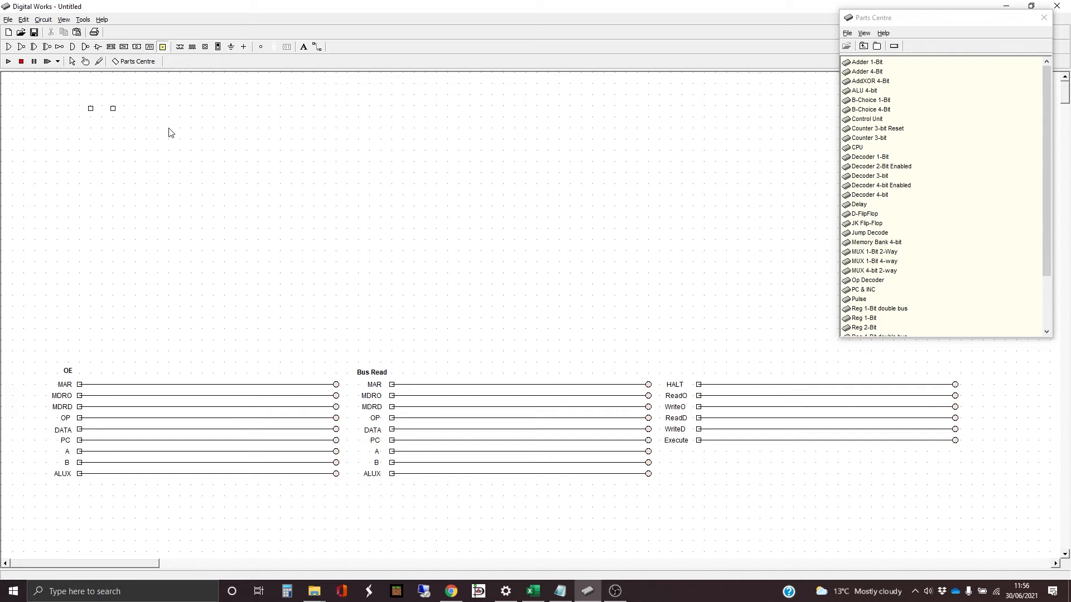
# - Add a 10-point label "Fetch 1" above the first of the two new terminals
pyautogui.click(311, 47)
pyautogui.click(302, 49)
pyautogui.click(92, 100)
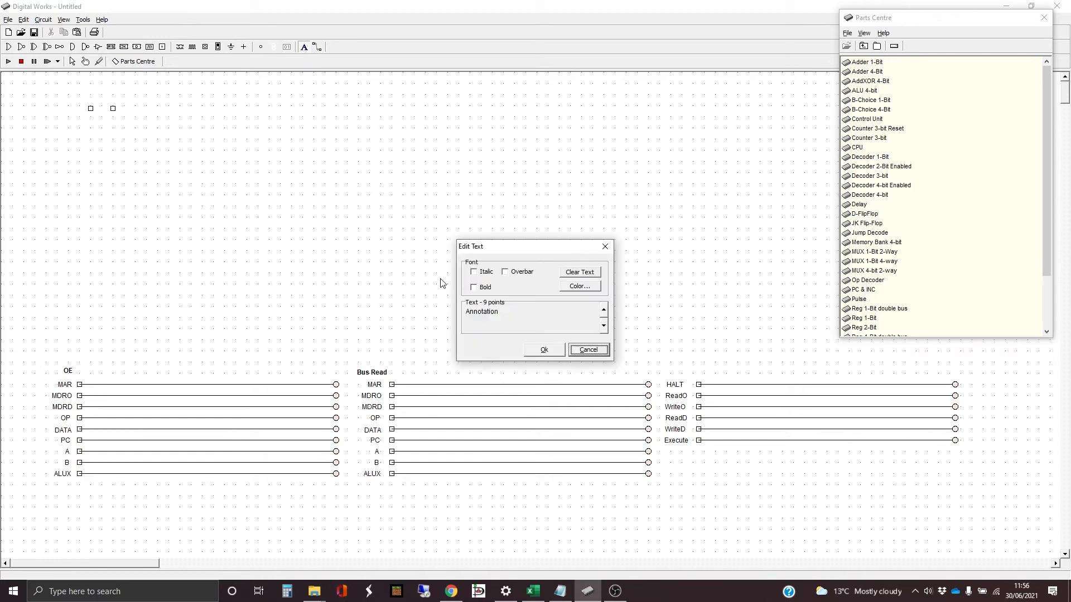
pyautogui.doubleClick(506, 310)
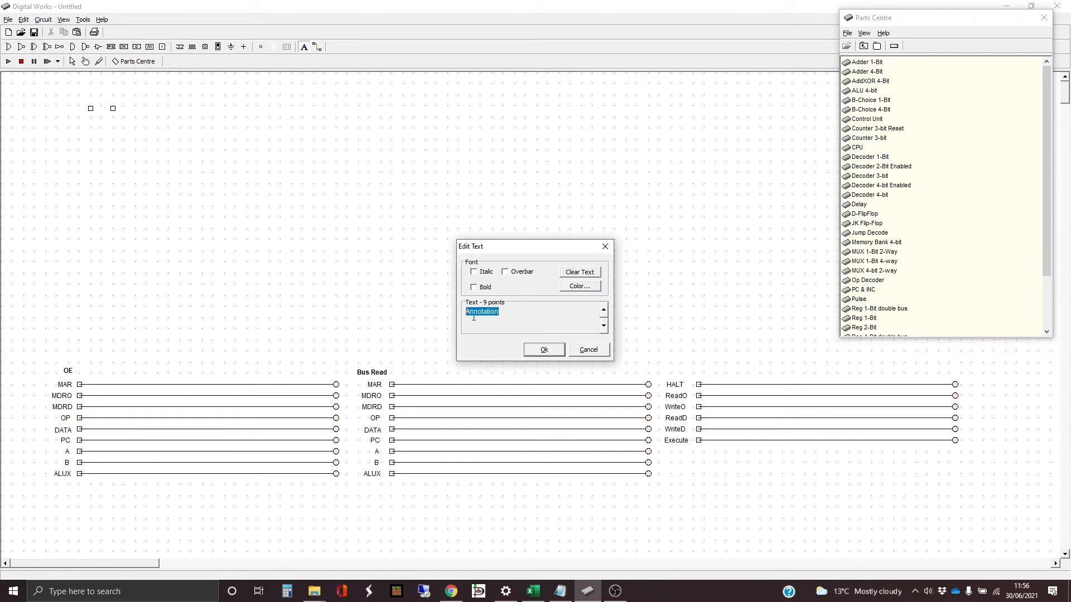
pyautogui.click(605, 310)
pyautogui.write('Fetch 1')
pyautogui.press('Return')
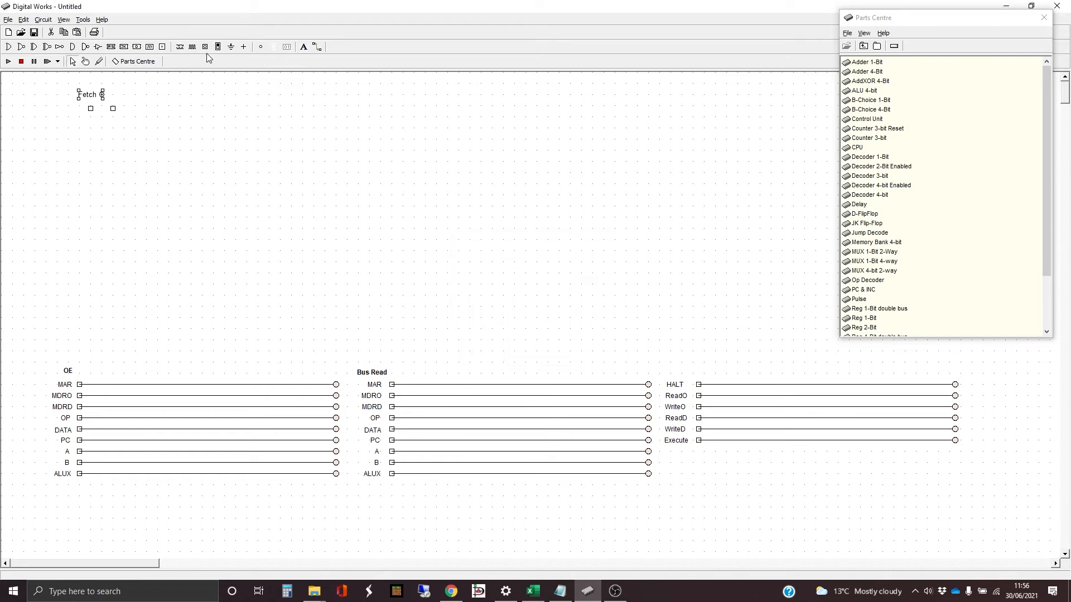
# - Add a 10-point label "Fetch 2" above the second new terminal
pyautogui.click(304, 46)
pyautogui.click(114, 99)
pyautogui.moveTo(517, 314); pyautogui.dragTo(463, 312)
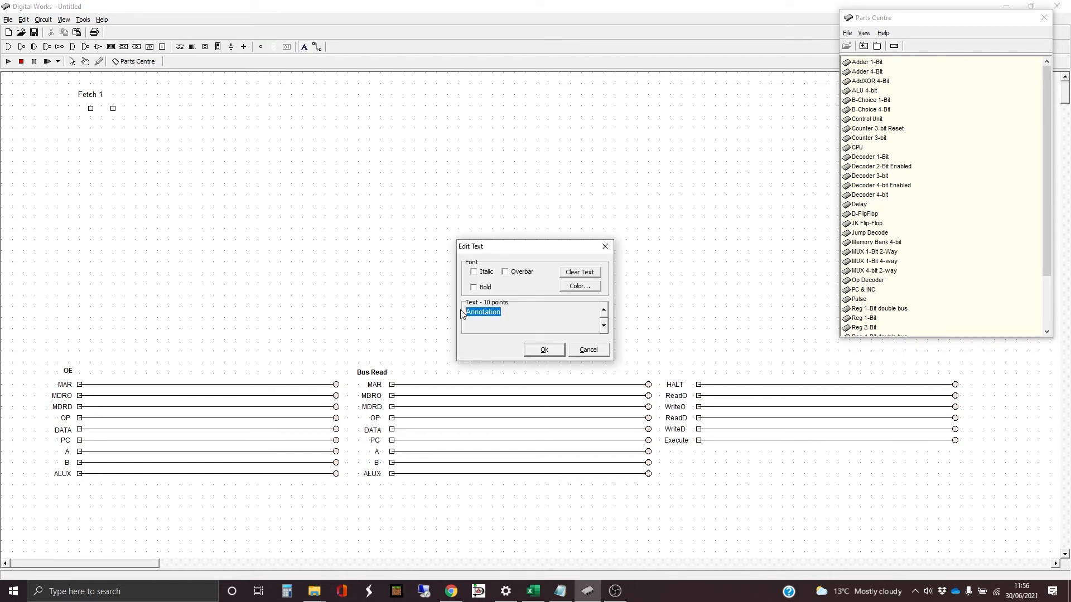
pyautogui.write('Fetch 2')
pyautogui.press('Return')
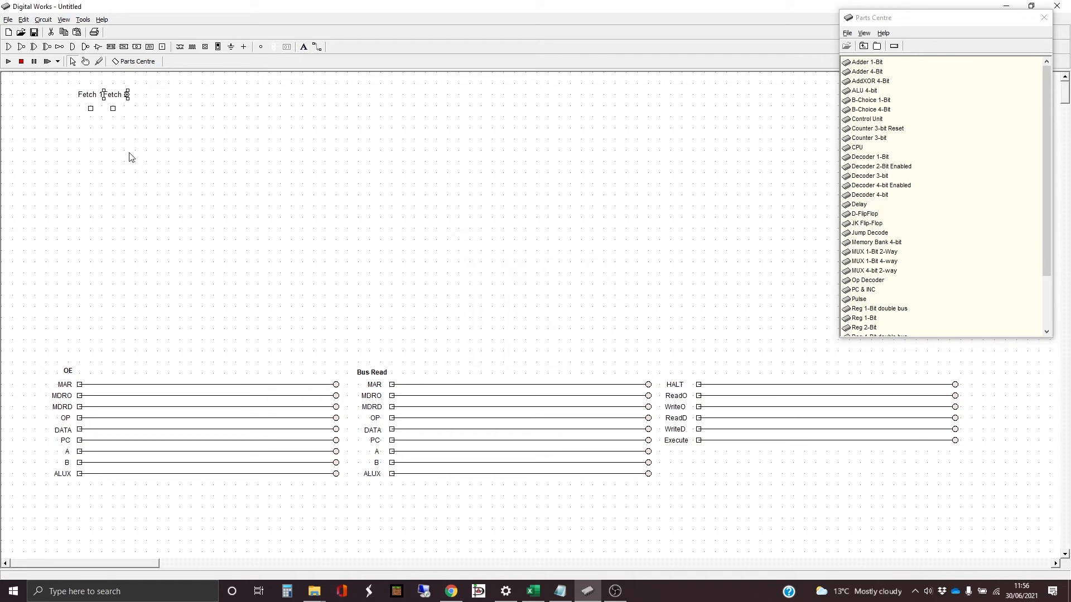
# - Space the Fetch 1 and Fetch 2 terminals farther apart and centre each label above its terminal
pyautogui.click(117, 113)
pyautogui.moveTo(116, 96); pyautogui.dragTo(123, 99)
pyautogui.click(125, 100)
pyautogui.click(95, 96)
pyautogui.moveTo(90, 95); pyautogui.dragTo(85, 110)
pyautogui.click(88, 99)
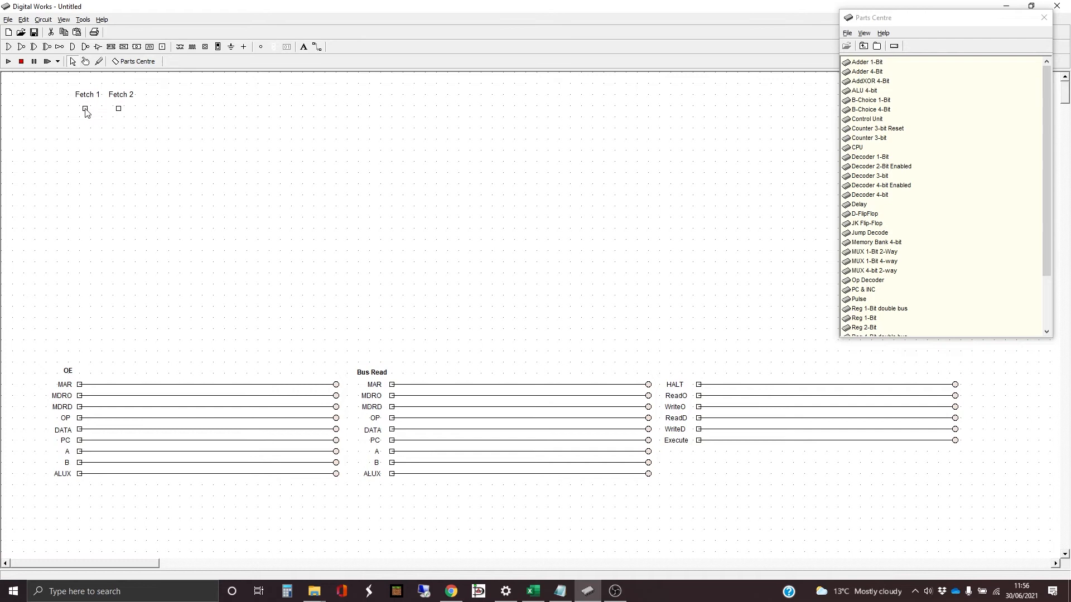
pyautogui.click(135, 116)
# - Place two AND gates pointing downwards, one directly below each Fetch terminal
pyautogui.click(73, 48)
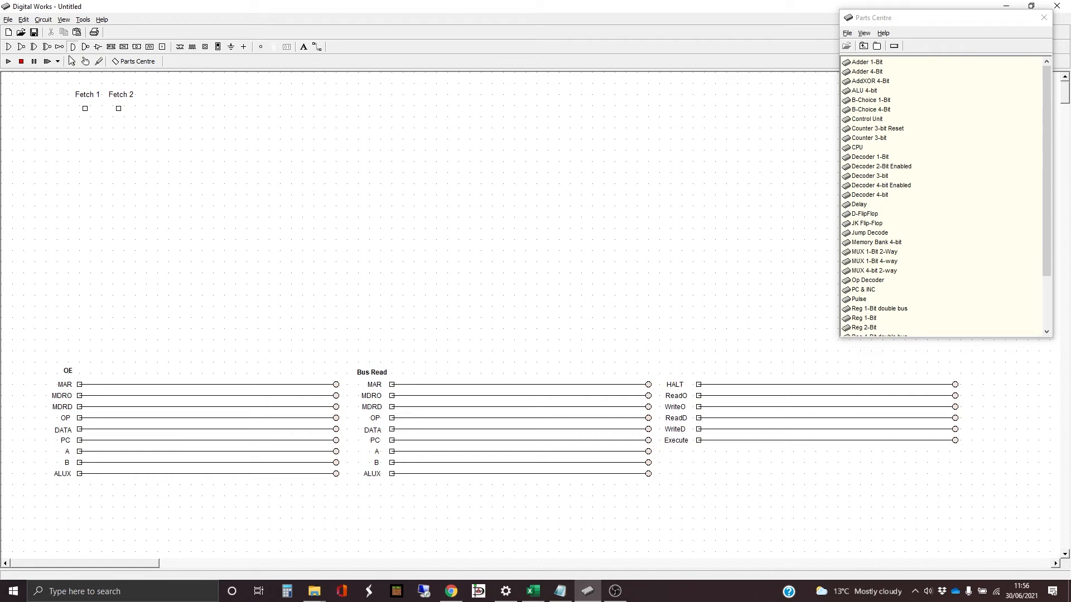
pyautogui.click(85, 139)
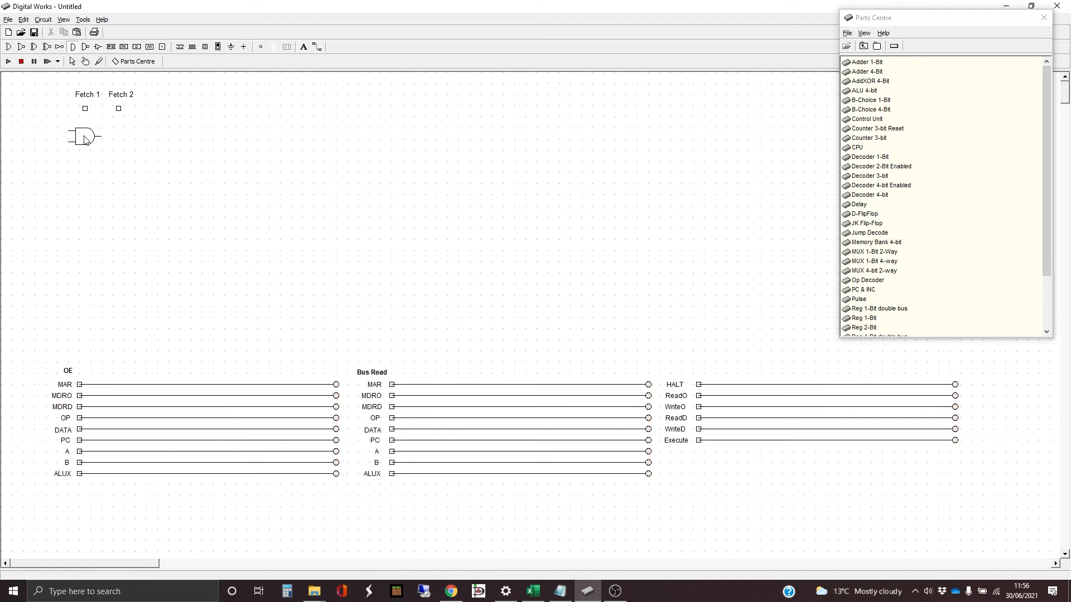
pyautogui.click(133, 140)
pyautogui.click(73, 61)
pyautogui.click(139, 137)
pyautogui.moveTo(149, 138); pyautogui.dragTo(120, 137)
pyautogui.click(86, 140)
pyautogui.click(122, 144)
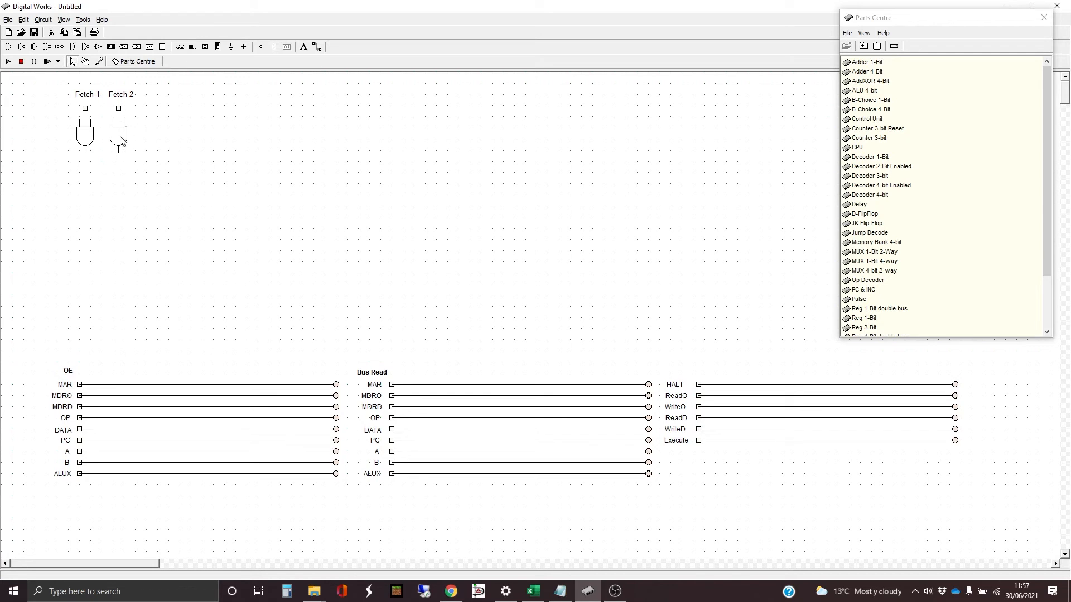
# - Wire the Fetch 1 and Fetch 2 terminals to the joined inputs of the AND gates below them
pyautogui.click(317, 47)
pyautogui.click(118, 108)
pyautogui.click(119, 116)
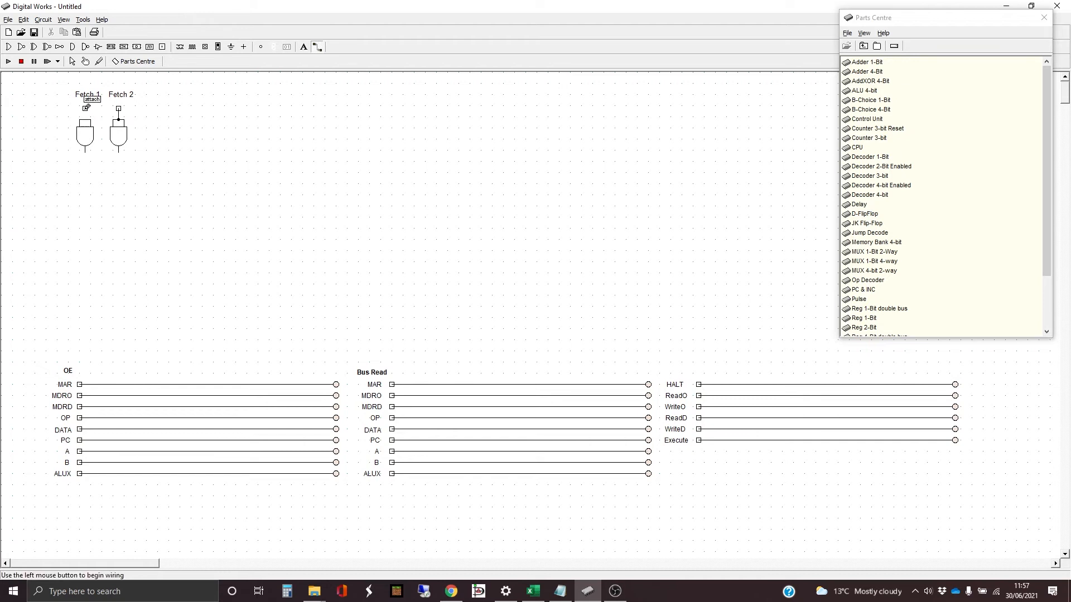
pyautogui.click(85, 108)
pyautogui.click(86, 119)
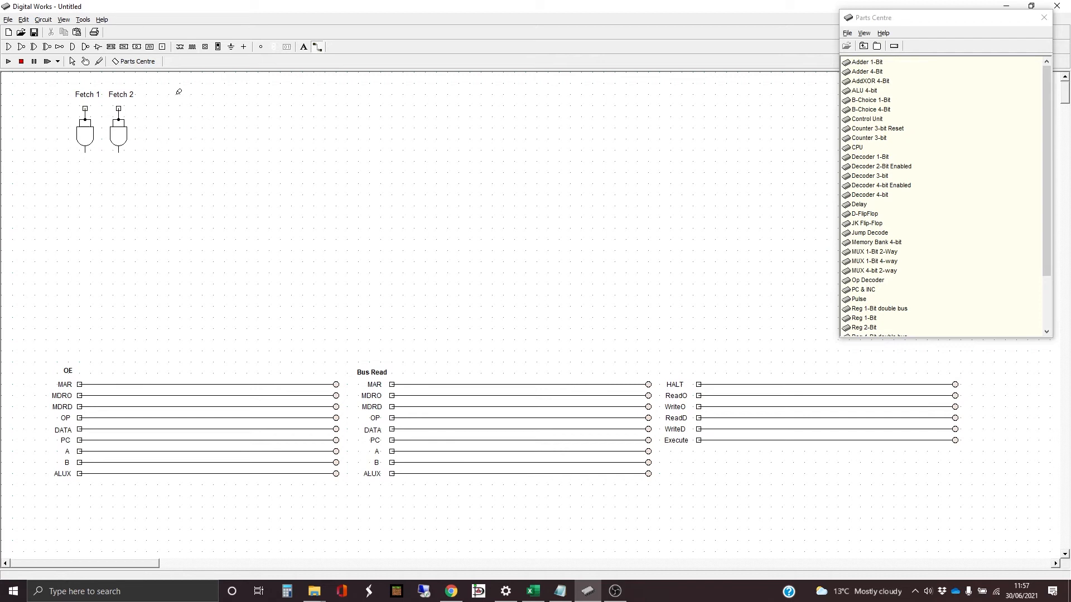
# - Shift the Fetch 1 label, terminal and AND gate together closer to the Fetch 2 group
pyautogui.click(72, 61)
pyautogui.moveTo(57, 82); pyautogui.dragTo(103, 164)
pyautogui.press('Right')
pyautogui.press('Right')
pyautogui.press('Right')
pyautogui.press('Right')
pyautogui.press('Right')
pyautogui.moveTo(54, 92); pyautogui.dragTo(53, 166)
# - Wire the Fetch 1 gate's output to the OE block's PC line and the Bus Read block's MAR line
pyautogui.click(318, 47)
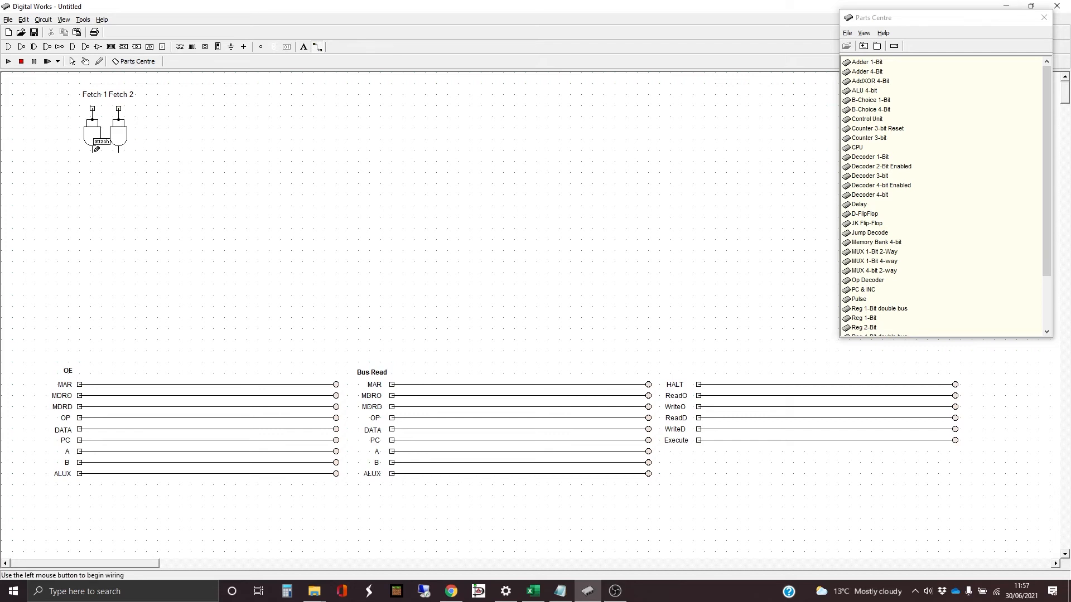
pyautogui.moveTo(94, 150); pyautogui.dragTo(90, 441)
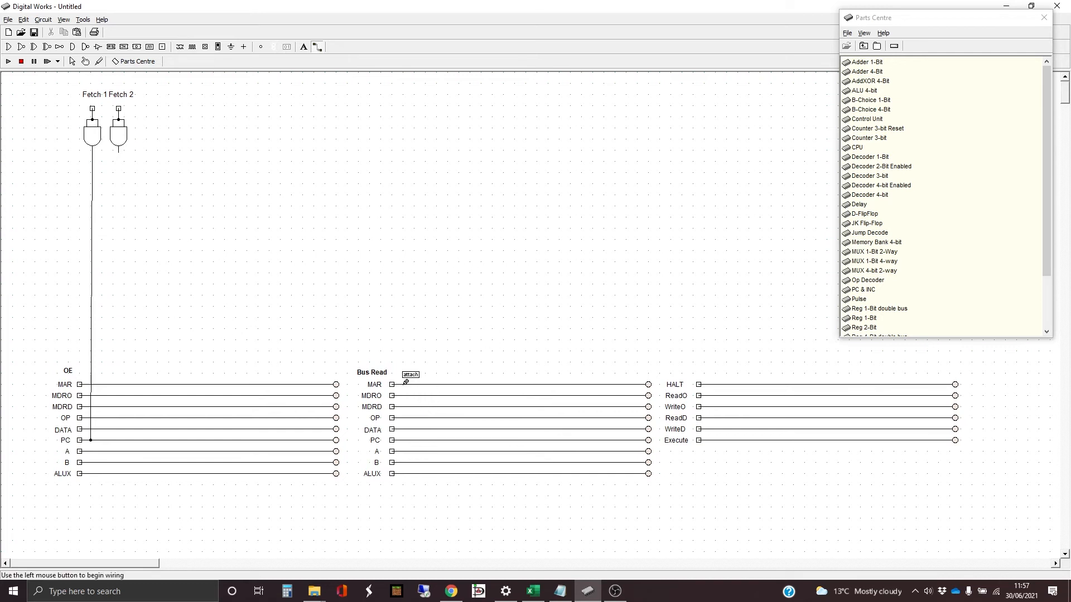
pyautogui.moveTo(404, 383)
pyautogui.mouseDown()
pyautogui.moveTo(403, 153)
pyautogui.moveTo(94, 161)
pyautogui.mouseUp()
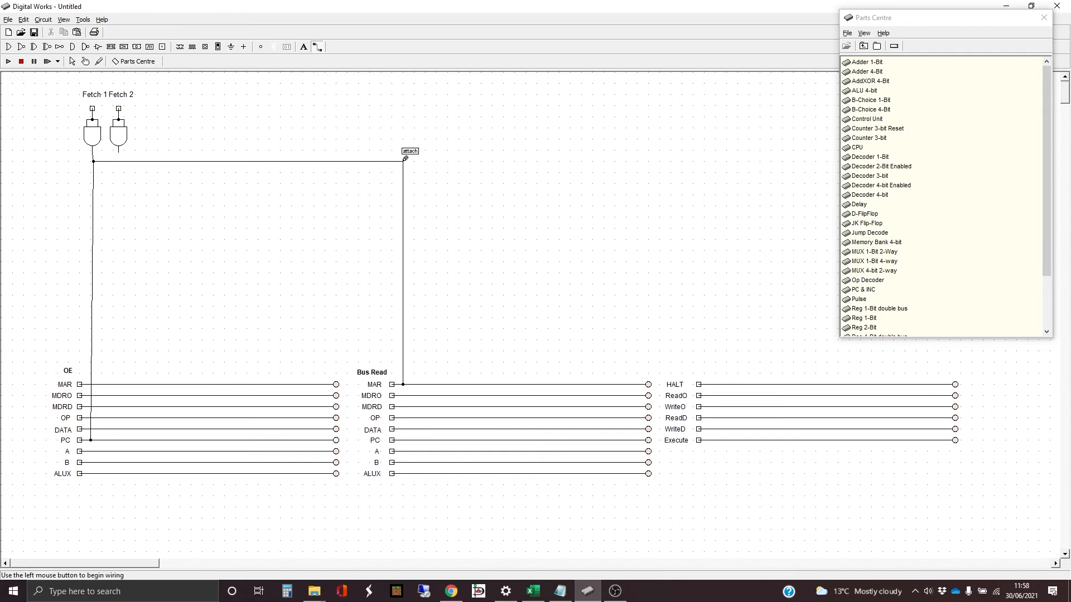
# - Branch the Fetch 1 signal to the ReadO and ReadD lines of the third block
pyautogui.moveTo(405, 159)
pyautogui.mouseDown()
pyautogui.moveTo(676, 172)
pyautogui.moveTo(723, 157)
pyautogui.moveTo(720, 406)
pyautogui.moveTo(720, 395)
pyautogui.mouseUp()
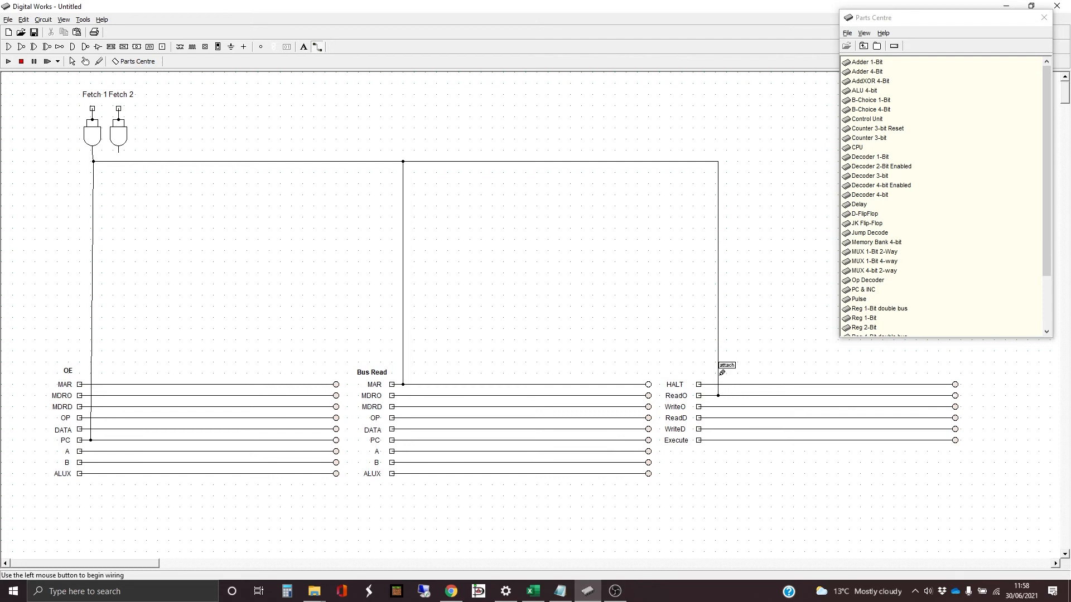
pyautogui.click(719, 376)
pyautogui.click(727, 414)
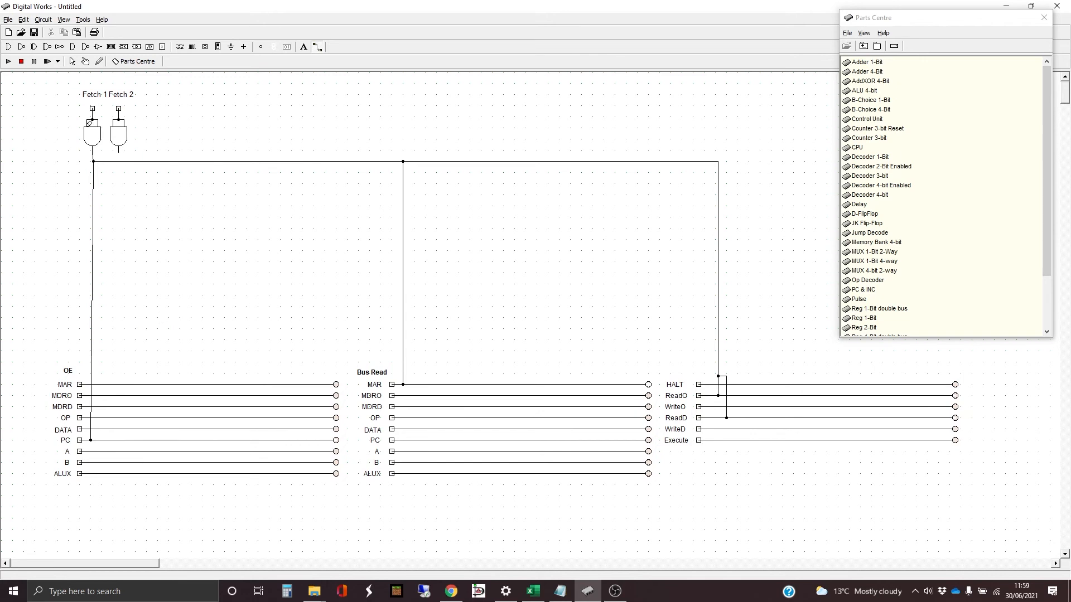
# - Straighten the Fetch 1 wire's junction and wire the Fetch 2 gate's output to the OE block's MDRO and MDRD lines
pyautogui.click(73, 62)
pyautogui.click(93, 161)
pyautogui.click(128, 194)
pyautogui.click(318, 47)
pyautogui.moveTo(123, 150); pyautogui.dragTo(132, 402)
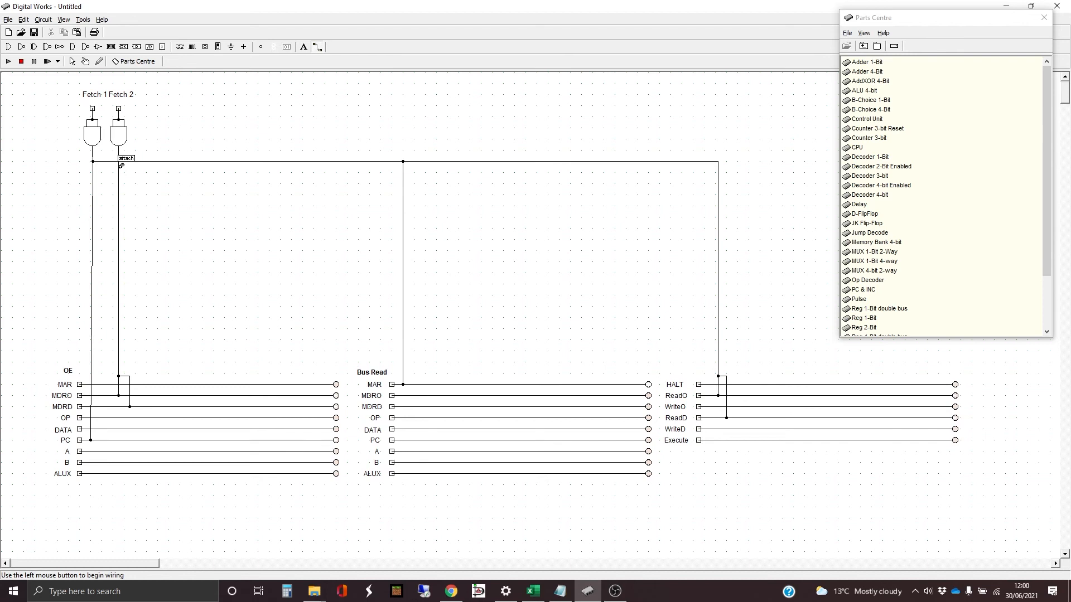
# - Branch the Fetch 2 signal to the OP and DATA lines of the Bus Read block
pyautogui.moveTo(121, 166); pyautogui.dragTo(423, 168)
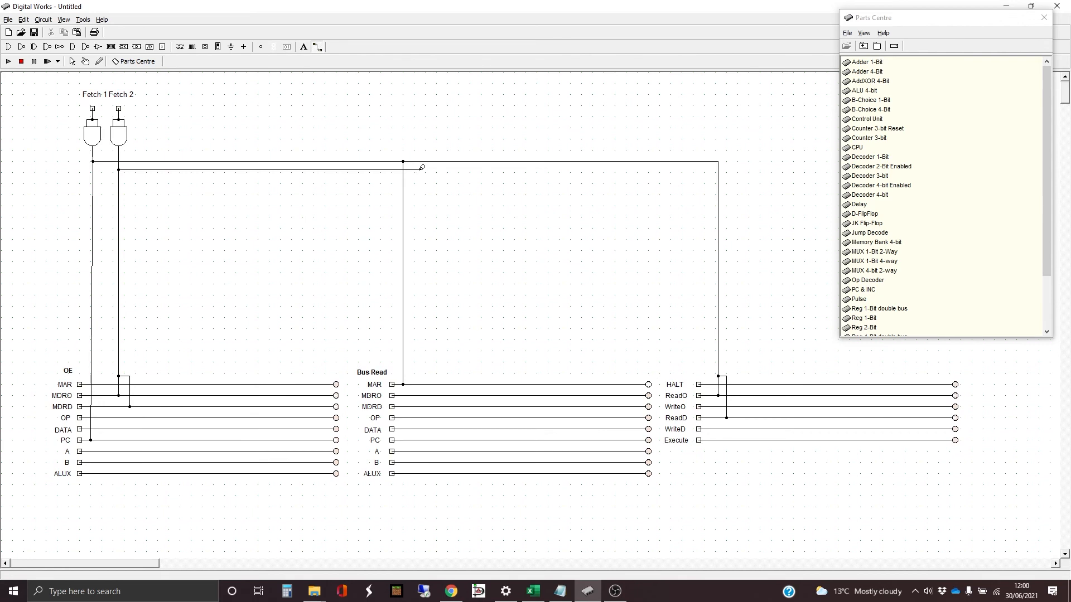
pyautogui.moveTo(423, 167); pyautogui.dragTo(421, 417)
pyautogui.moveTo(421, 370); pyautogui.dragTo(431, 429)
pyautogui.click(72, 61)
pyautogui.click(718, 396)
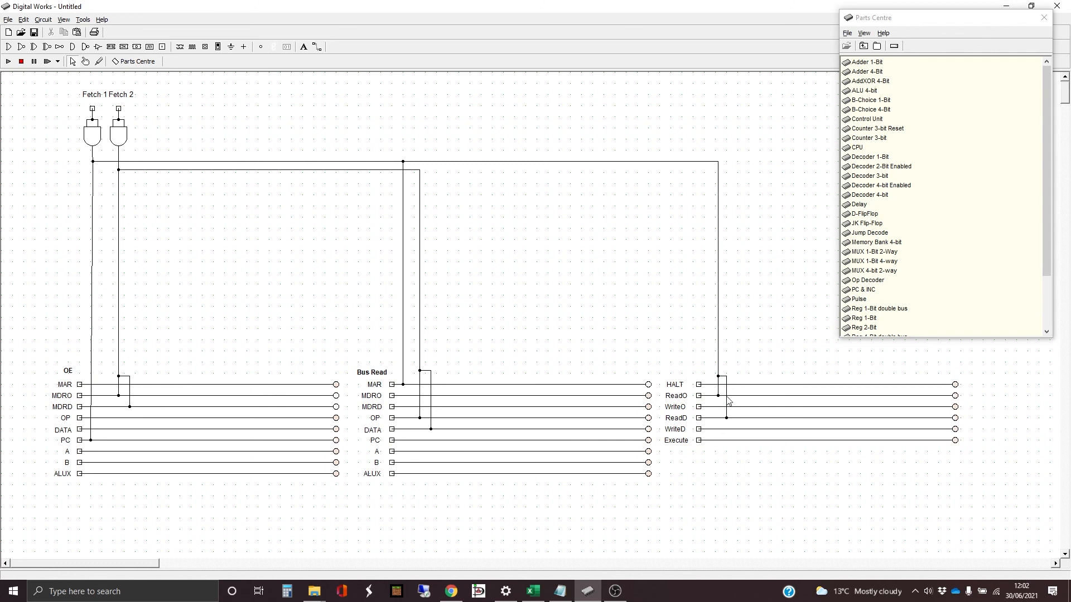
pyautogui.click(726, 418)
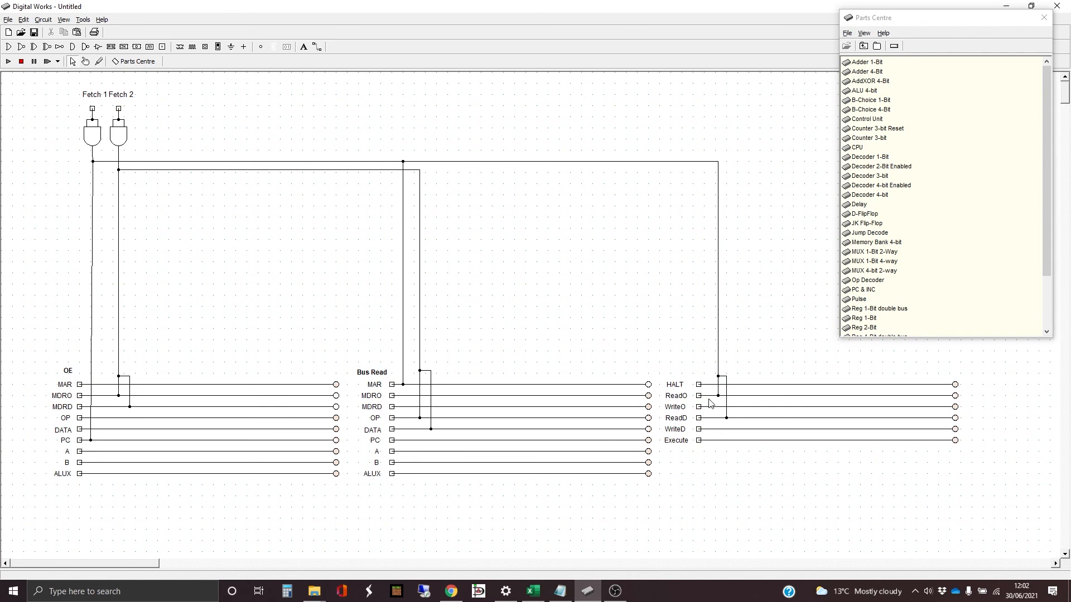